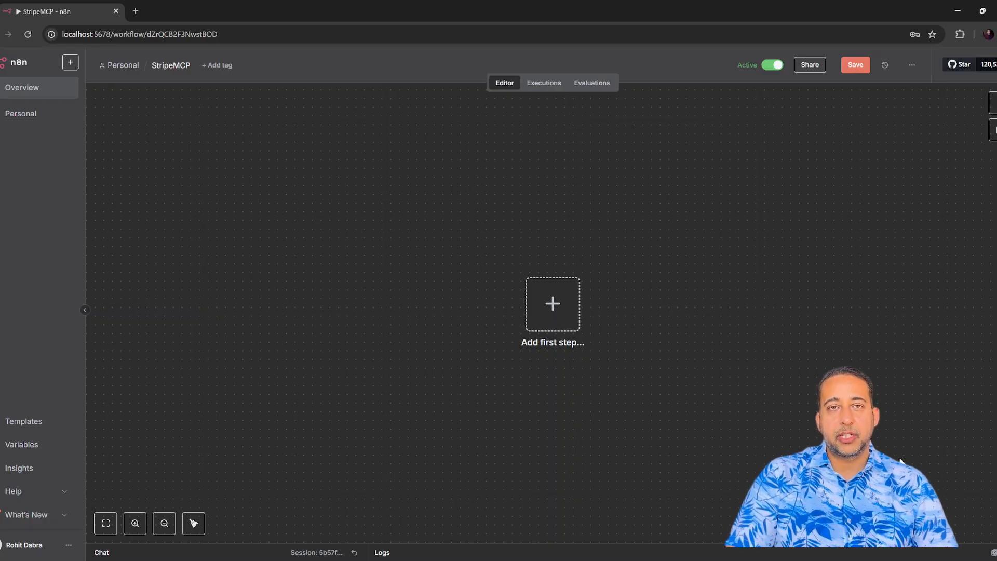
Add an MCP Server Trigger as the workflow's first step.
click(553, 304)
text(mcp)
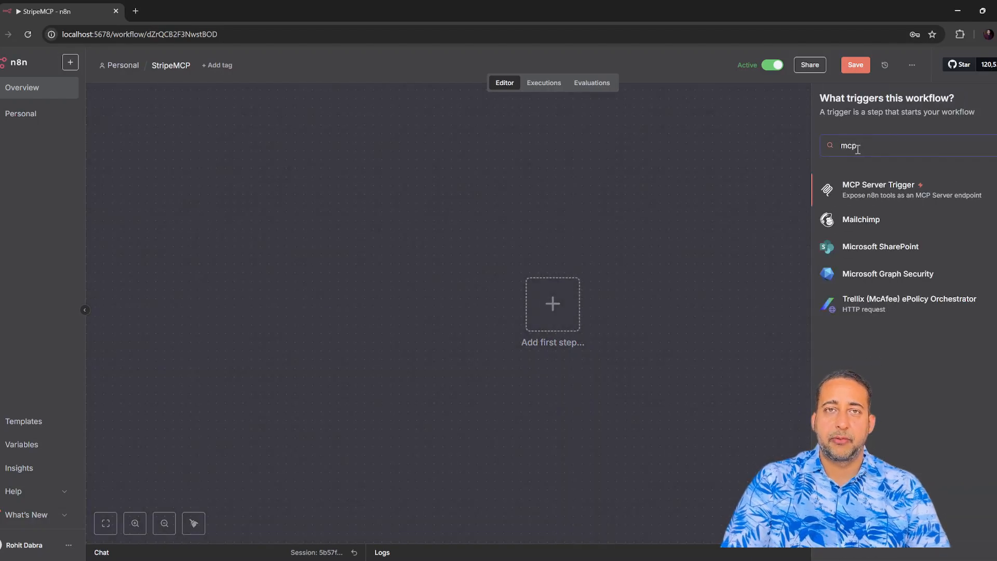
click(864, 187)
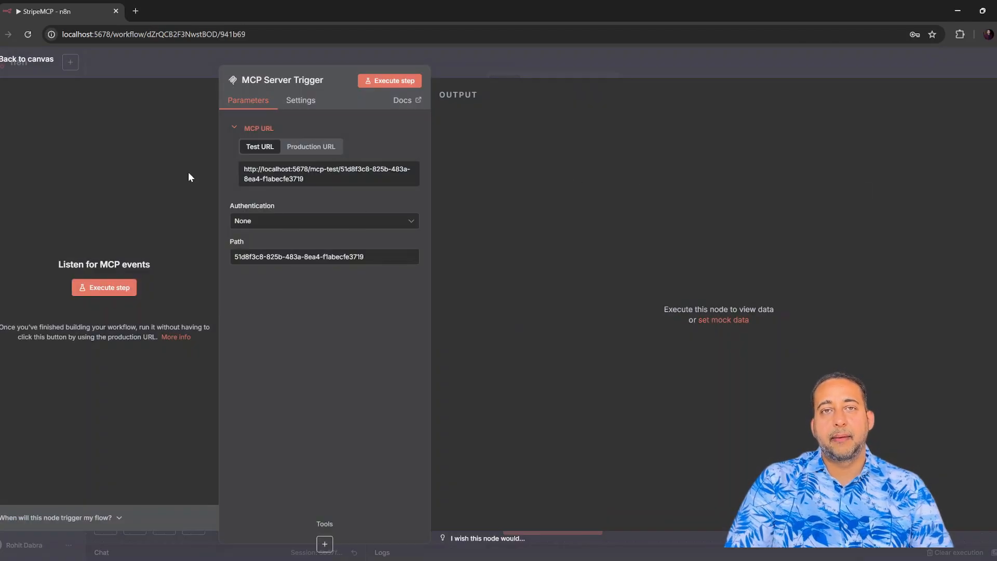
click(289, 148)
Rename the trigger node to 'Stripe MCP Server'.
click(285, 79)
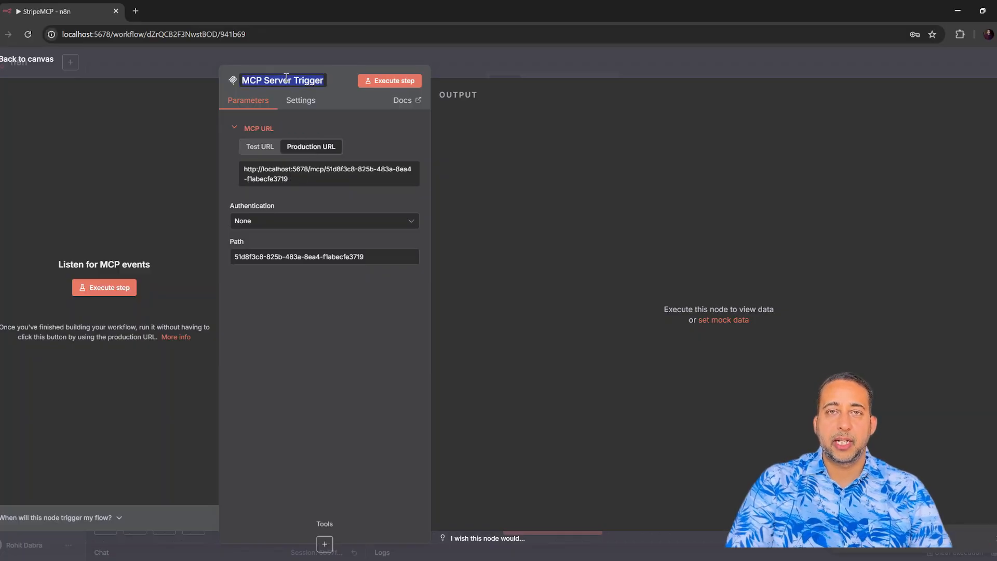
text(STripe)
key(BackSpace)
key(BackSpace)
key(BackSpace)
key(BackSpace)
key(BackSpace)
text(t)
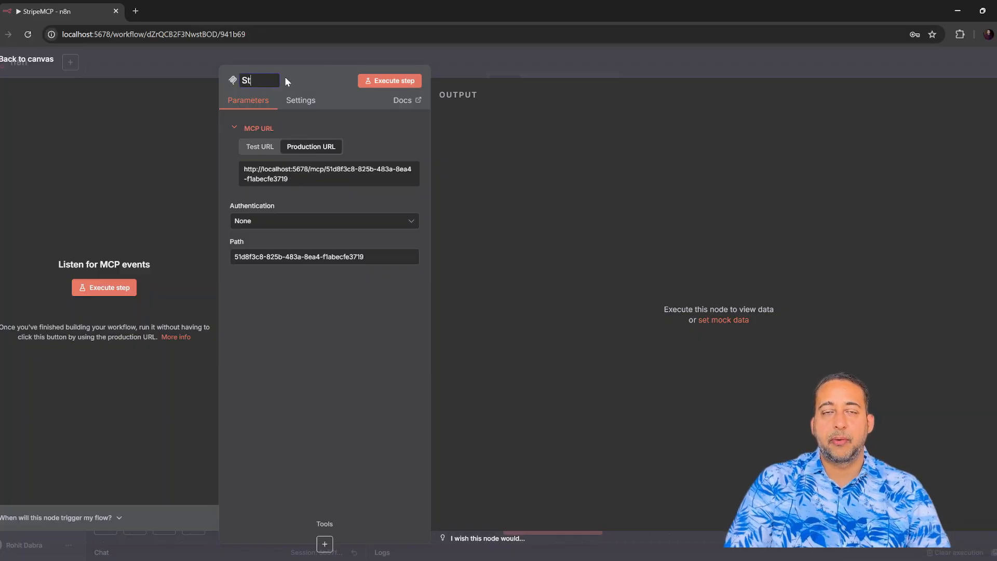
text(ripe MCP Server)
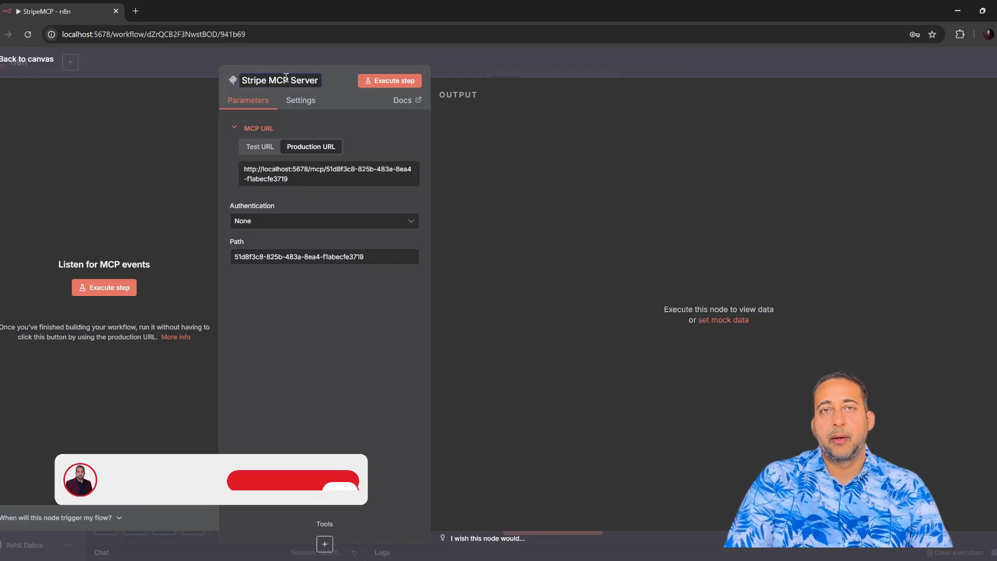
click(259, 147)
click(28, 60)
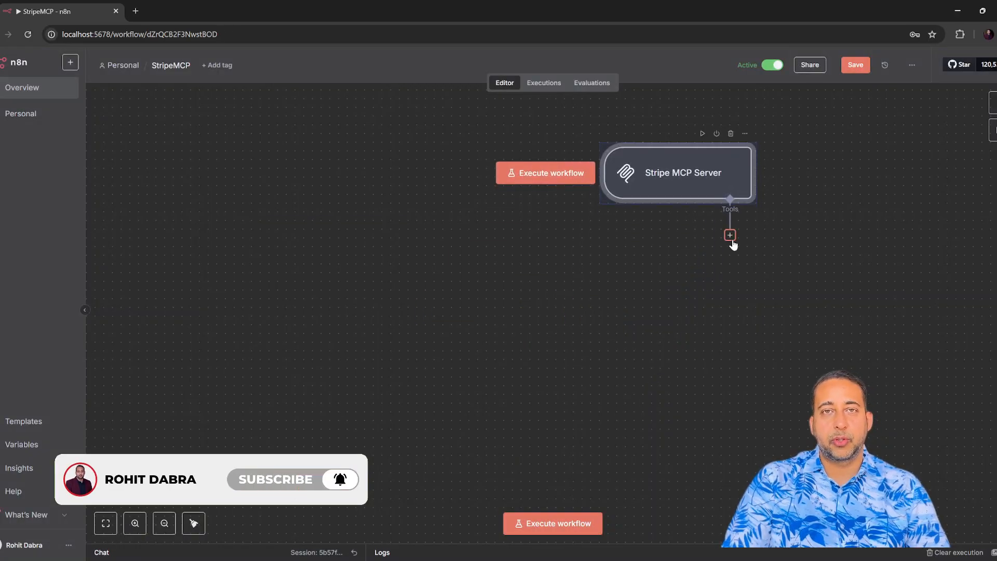
Attach a Stripe 'Get a balance' tool to the MCP server and place it below-left.
click(730, 235)
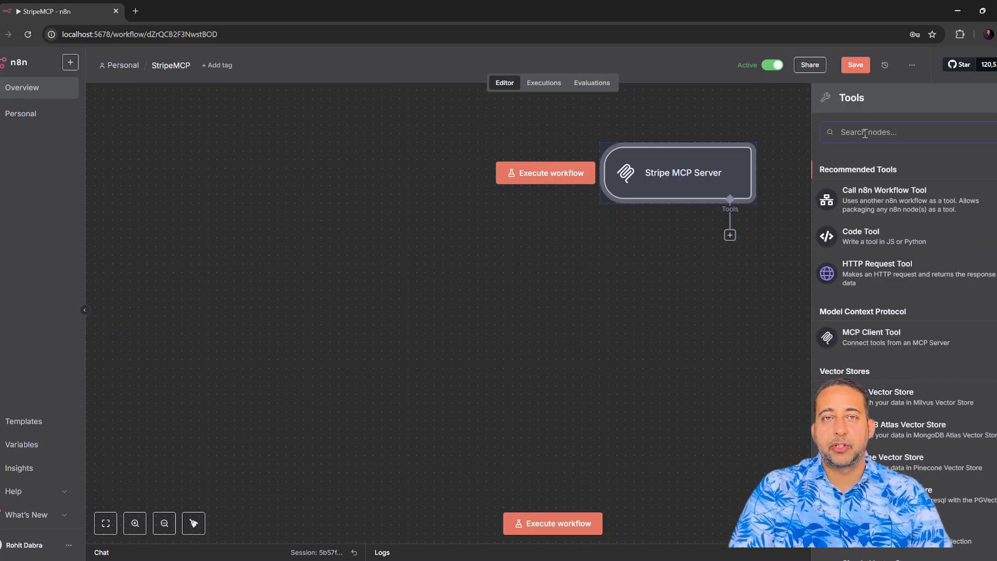
text(stri)
click(876, 181)
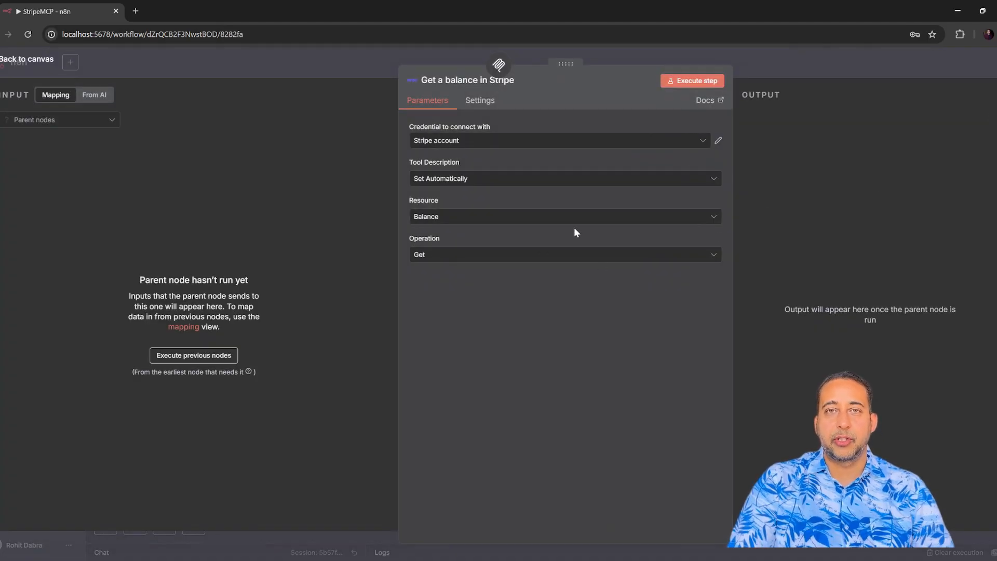
click(552, 221)
click(499, 243)
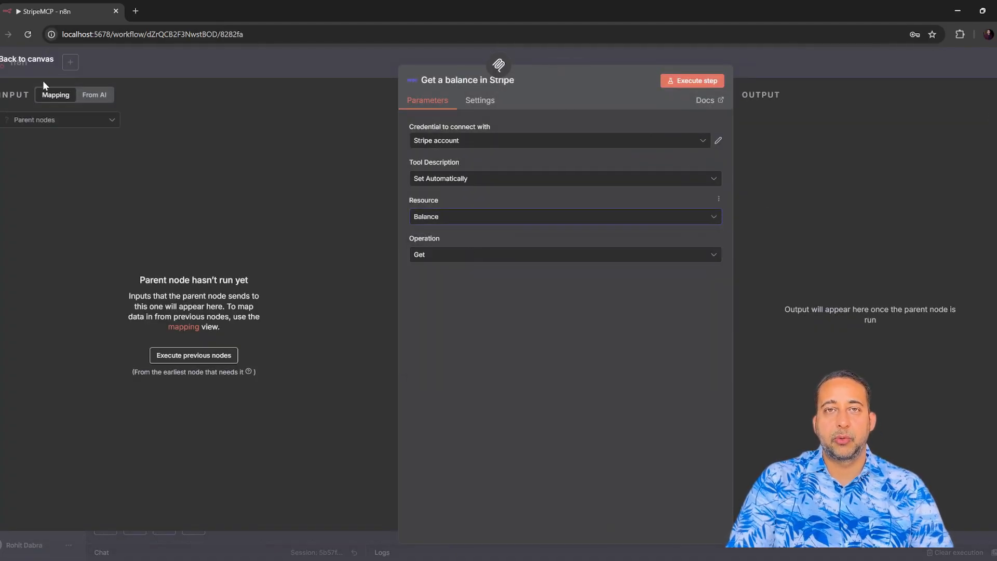
click(59, 62)
drag(669, 286, 579, 291)
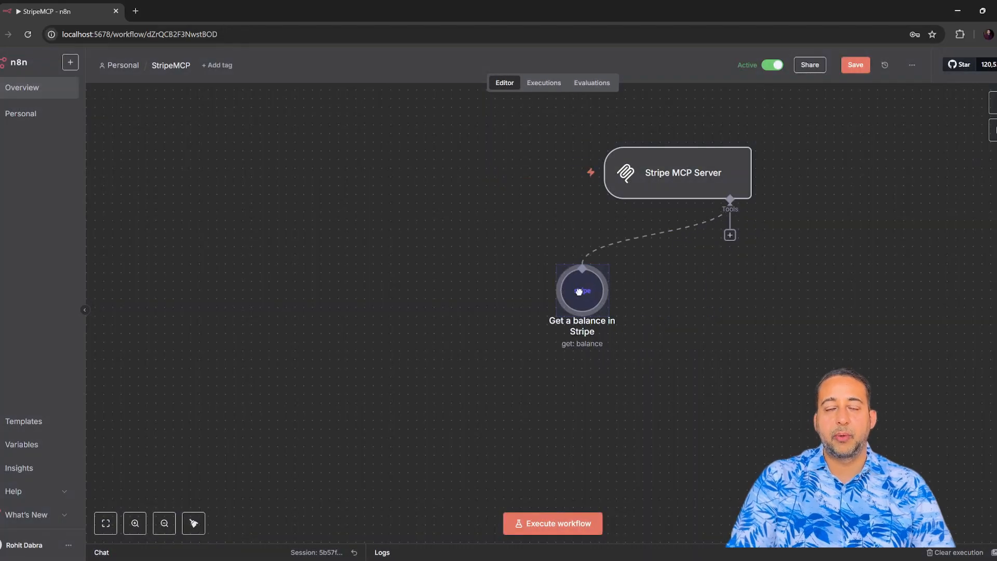
click(993, 102)
click(742, 293)
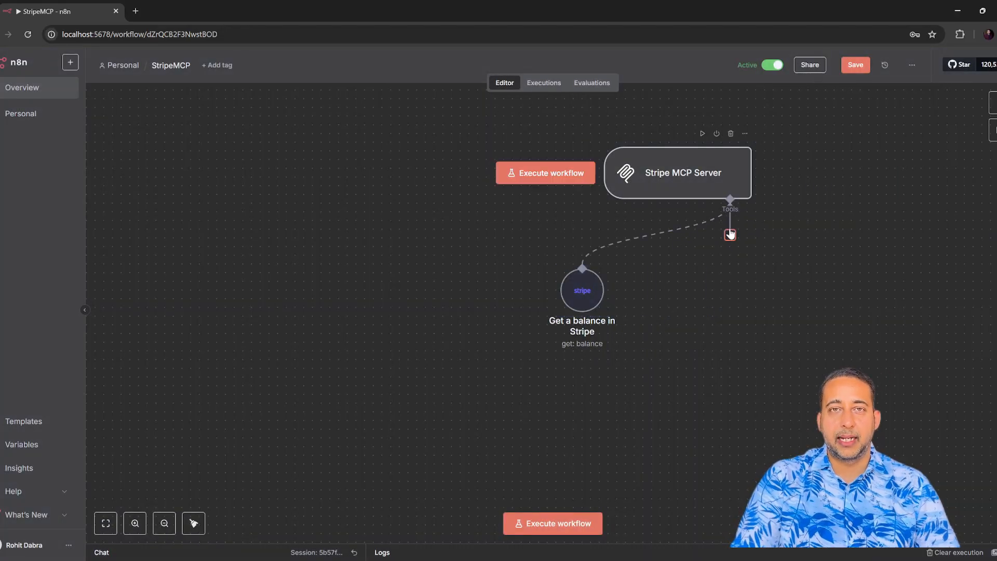
Attach a Stripe 'Get a customer' tool whose Customer ID is defined by the model.
click(730, 236)
text(stri)
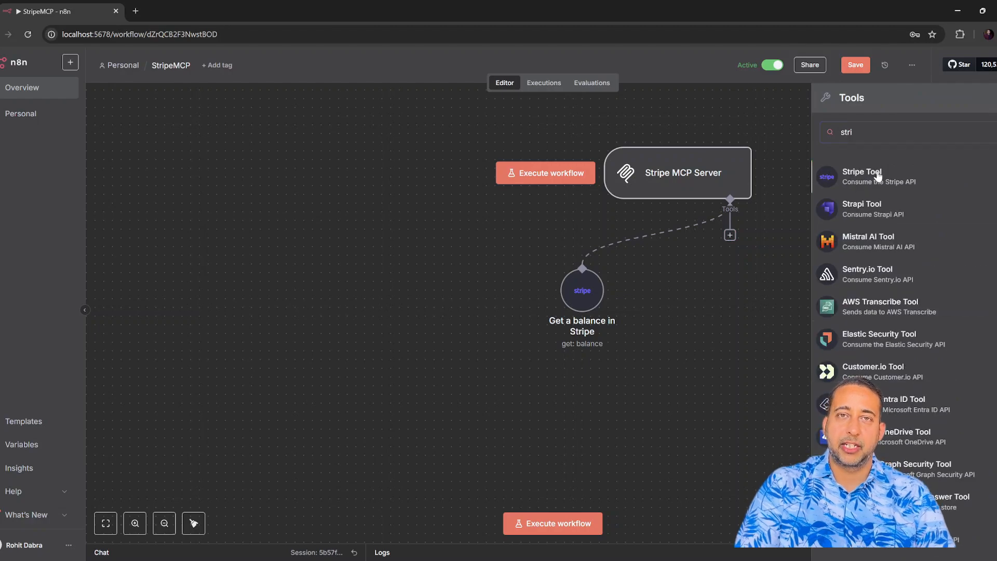
click(877, 176)
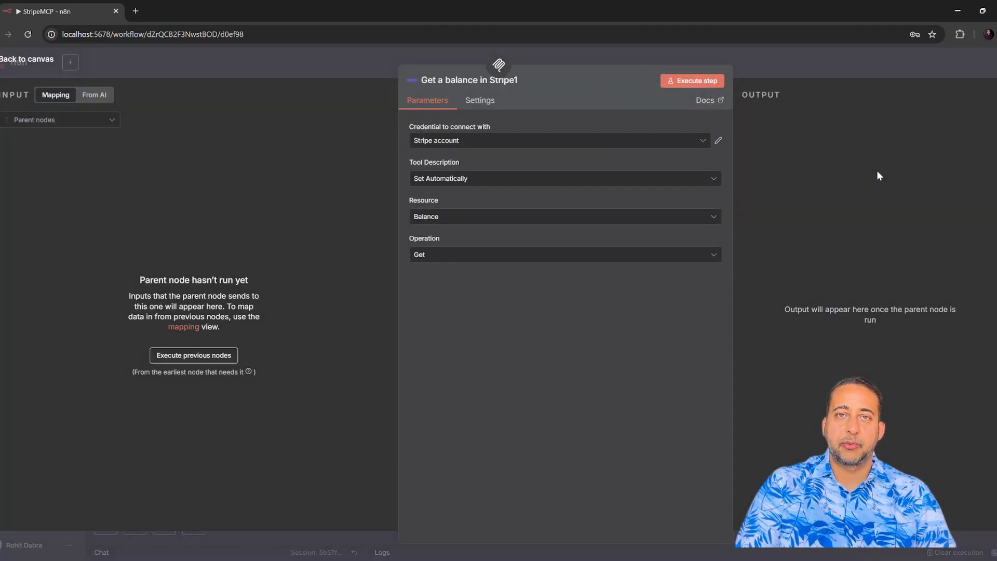
click(634, 219)
click(529, 295)
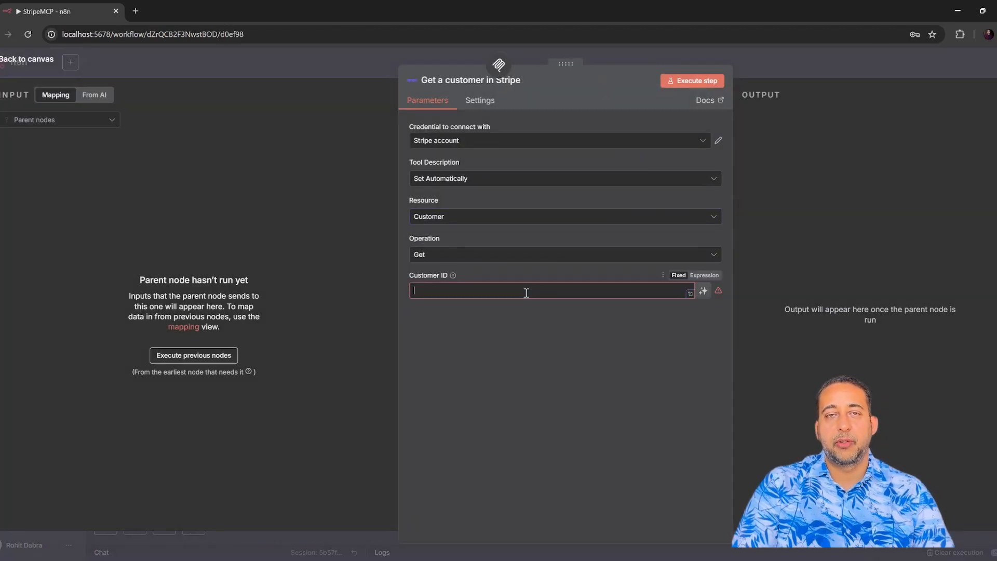
click(703, 290)
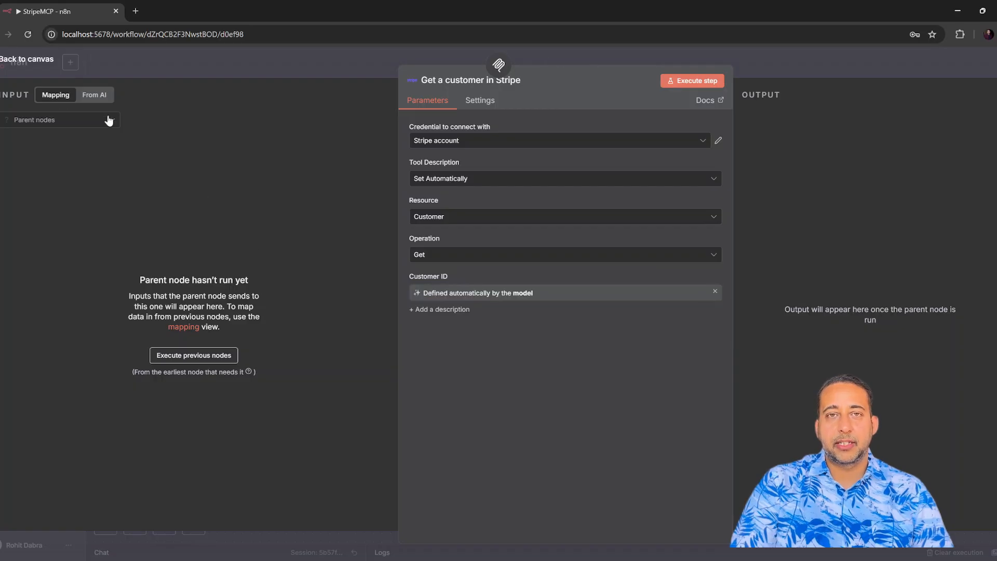
click(31, 61)
scroll(678, 290, down, 1)
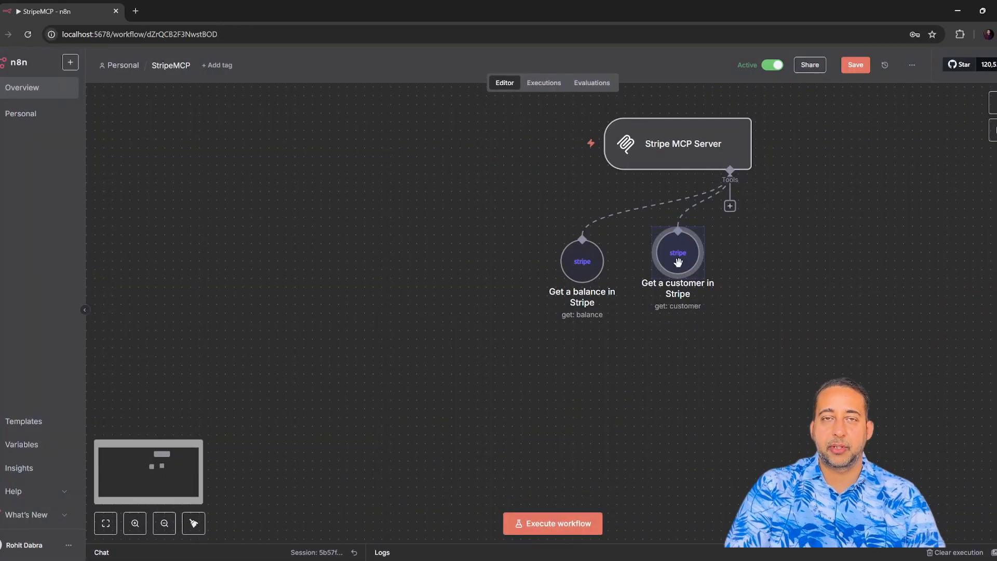
drag(678, 290, 580, 375)
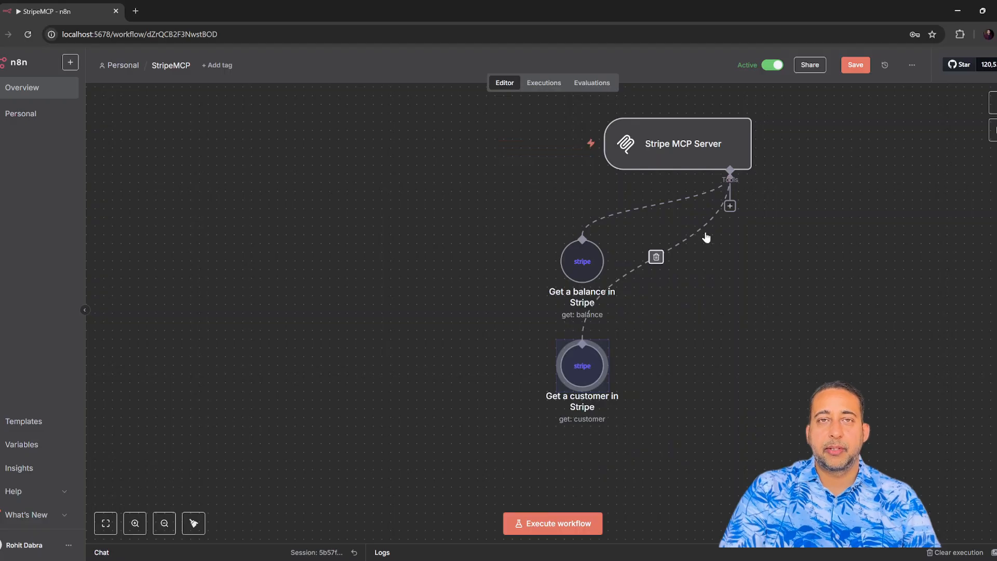
Attach a Stripe tool set to Customer / Get Many with Return All enabled.
click(729, 206)
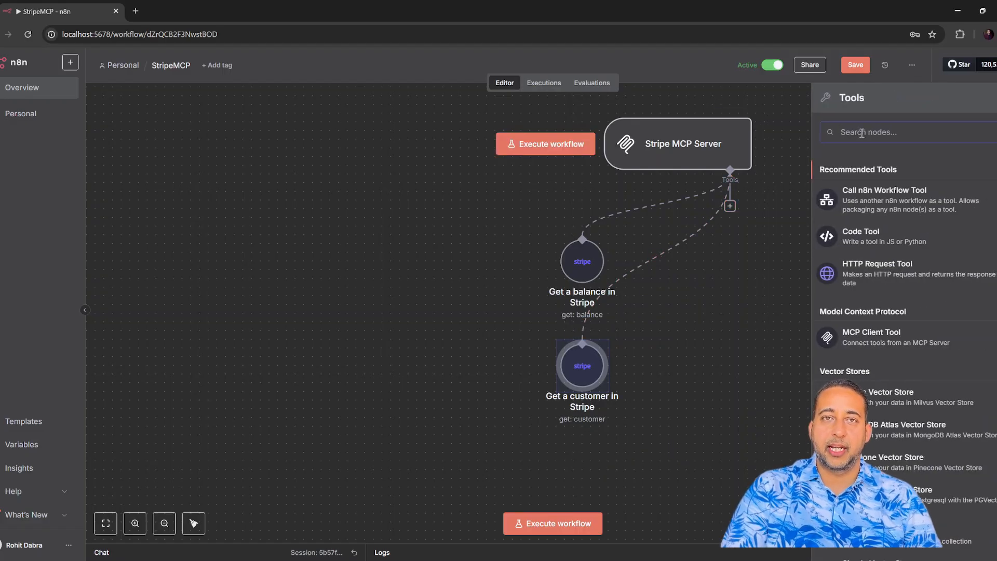
text(strip)
click(871, 170)
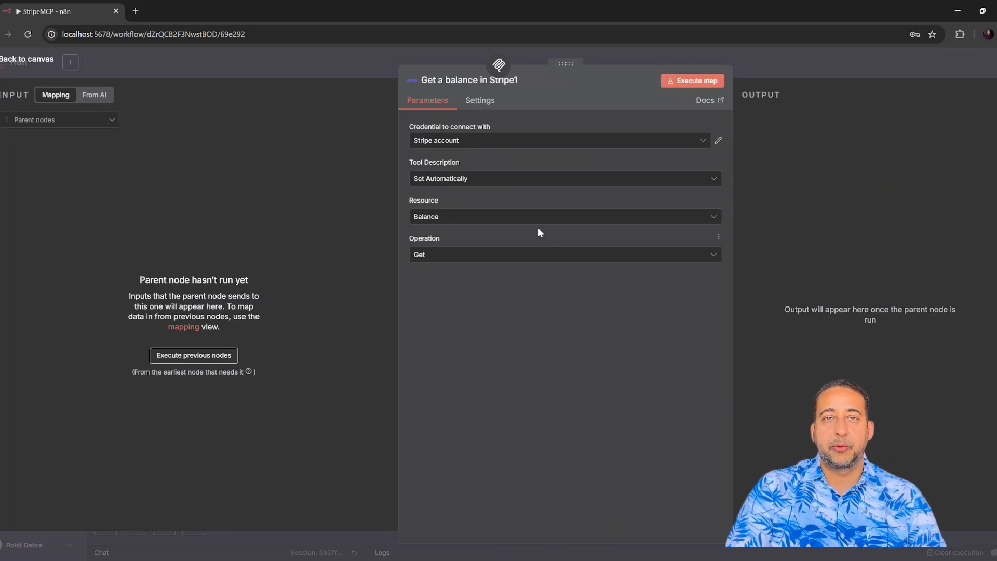
click(538, 221)
click(467, 302)
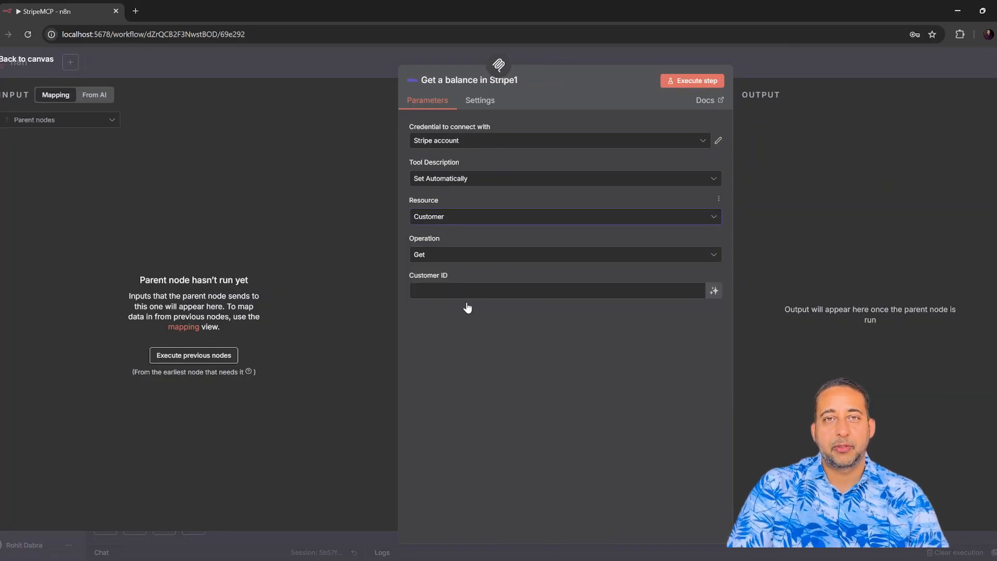
click(494, 257)
click(450, 375)
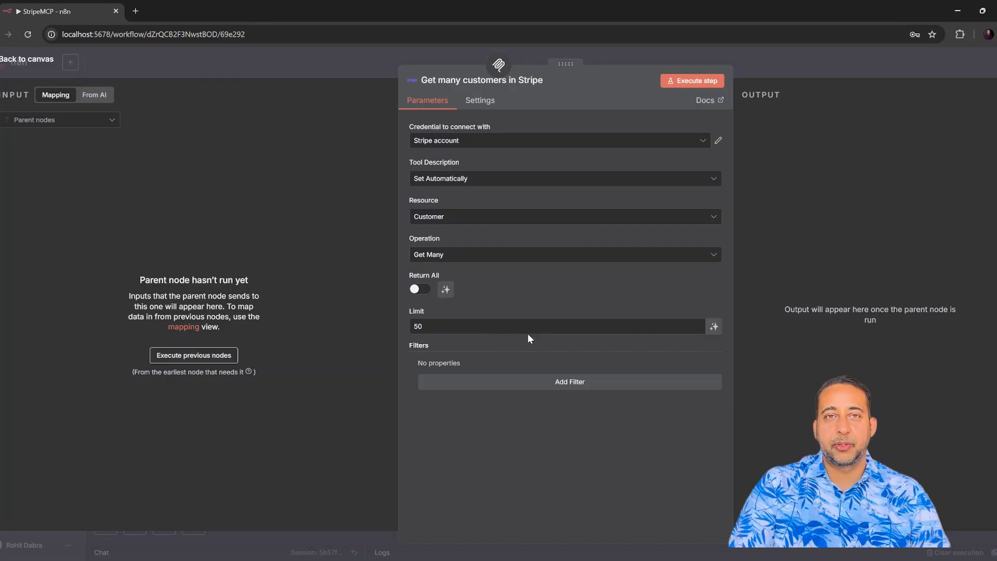
click(420, 288)
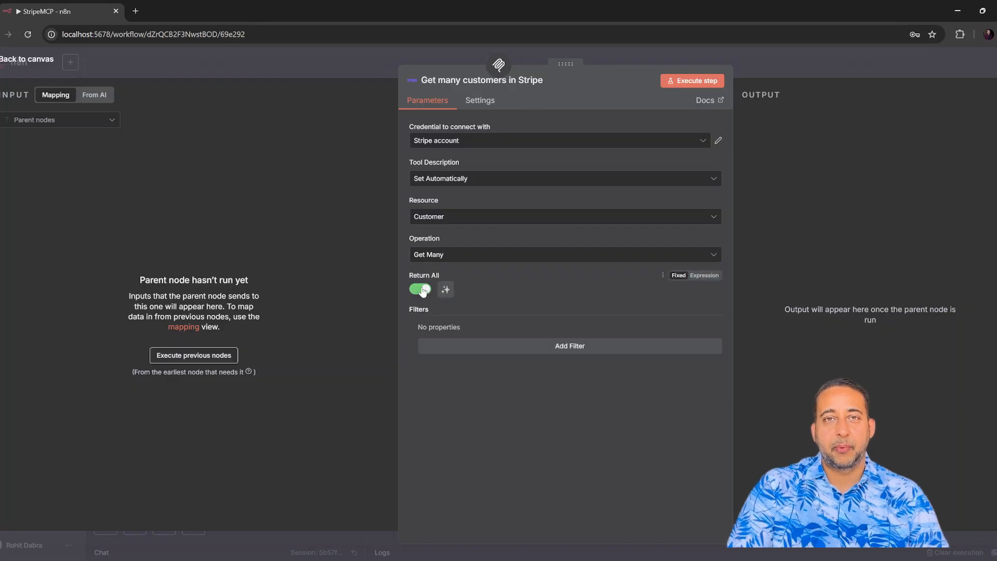
click(19, 62)
drag(657, 256, 777, 366)
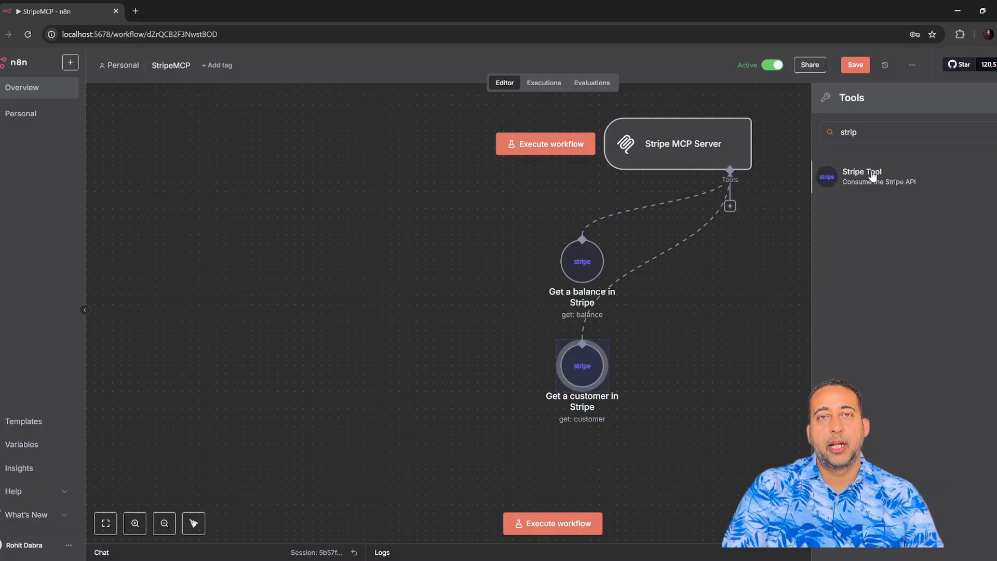
Attach a fourth Stripe tool set to Customer / Create.
click(754, 173)
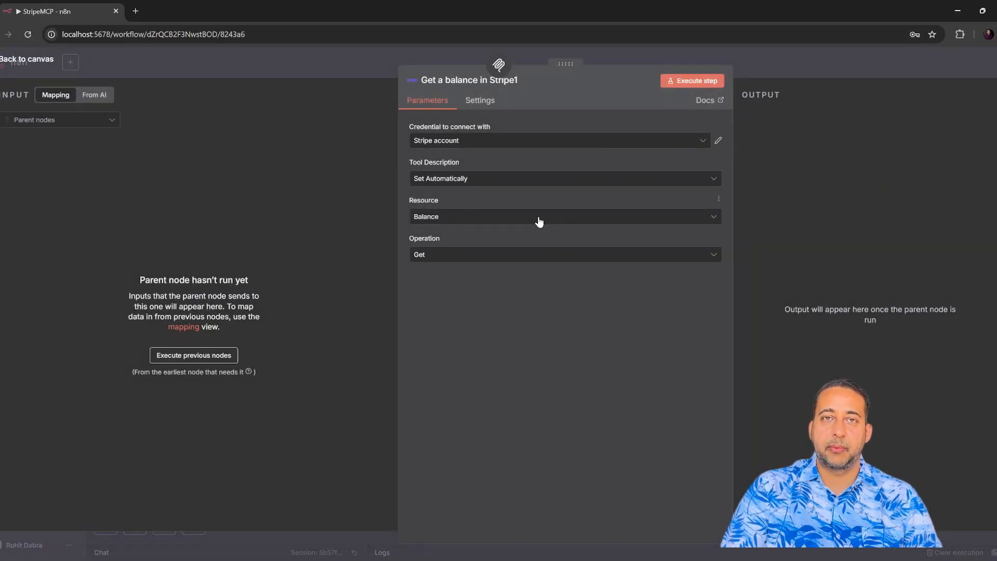
click(539, 222)
click(460, 296)
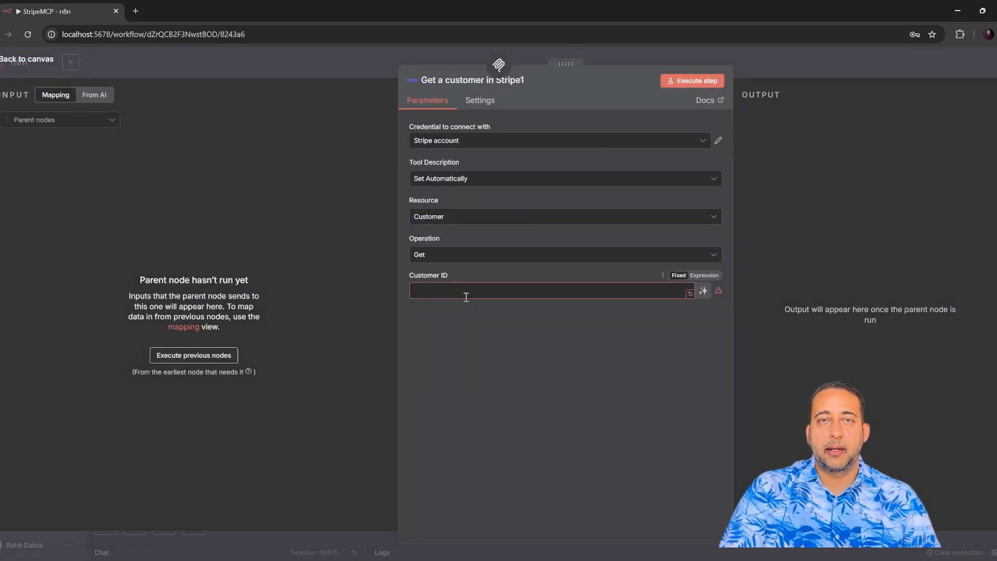
click(461, 254)
click(445, 288)
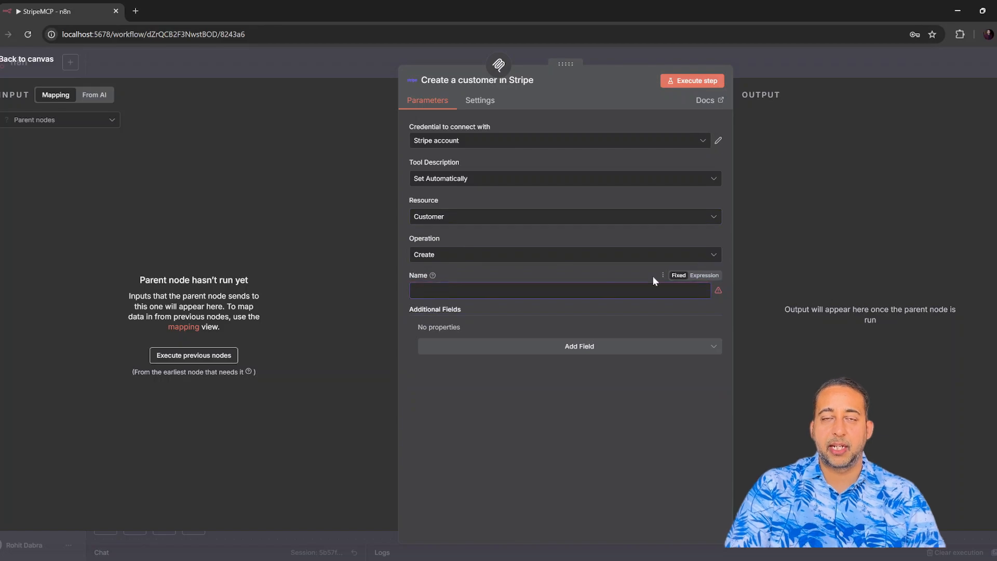
Set Name to {{ $fromAI("Name") }} and add an Email field filled by the model.
click(705, 275)
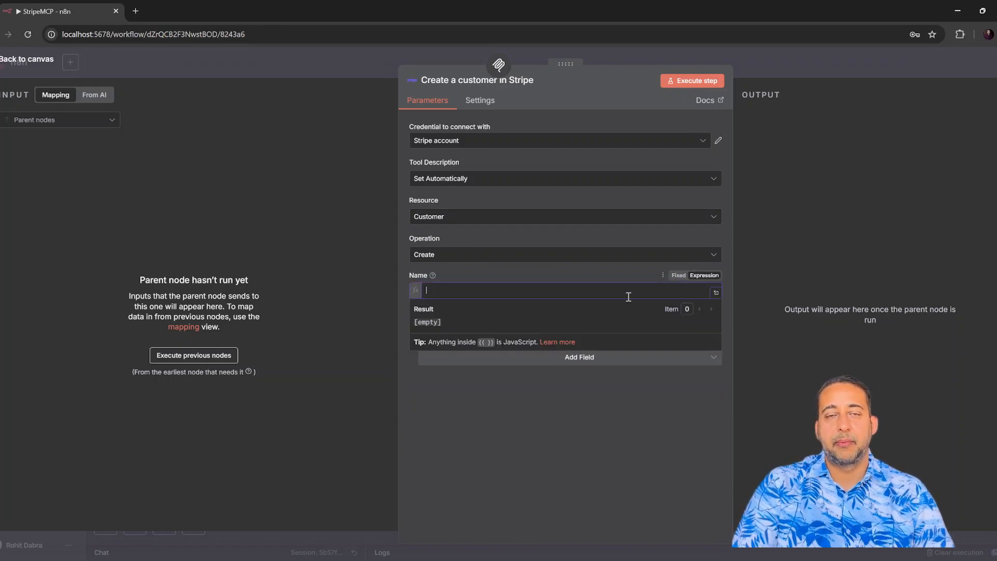
text({{ $fromAI("Name") }})
click(552, 422)
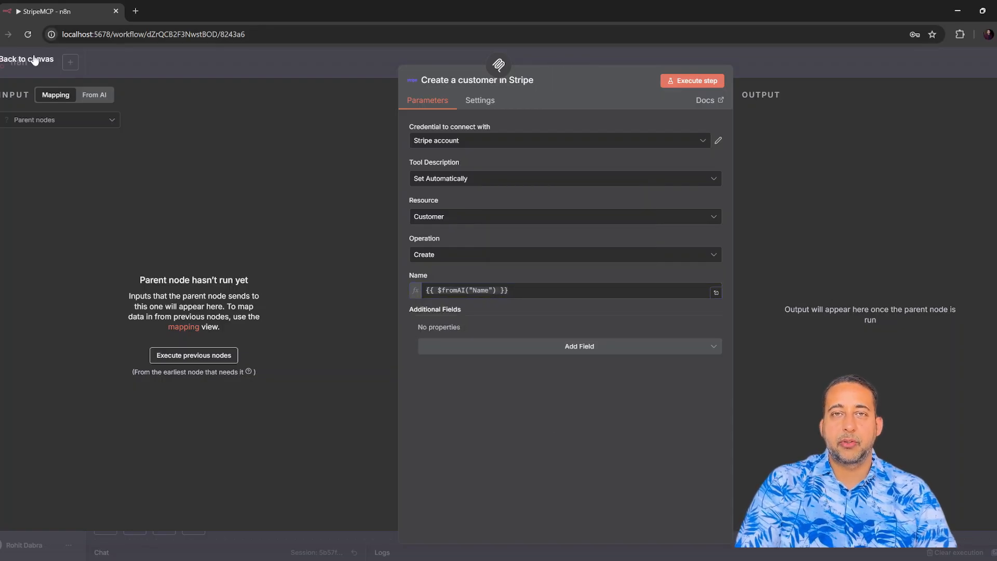
click(577, 349)
click(482, 411)
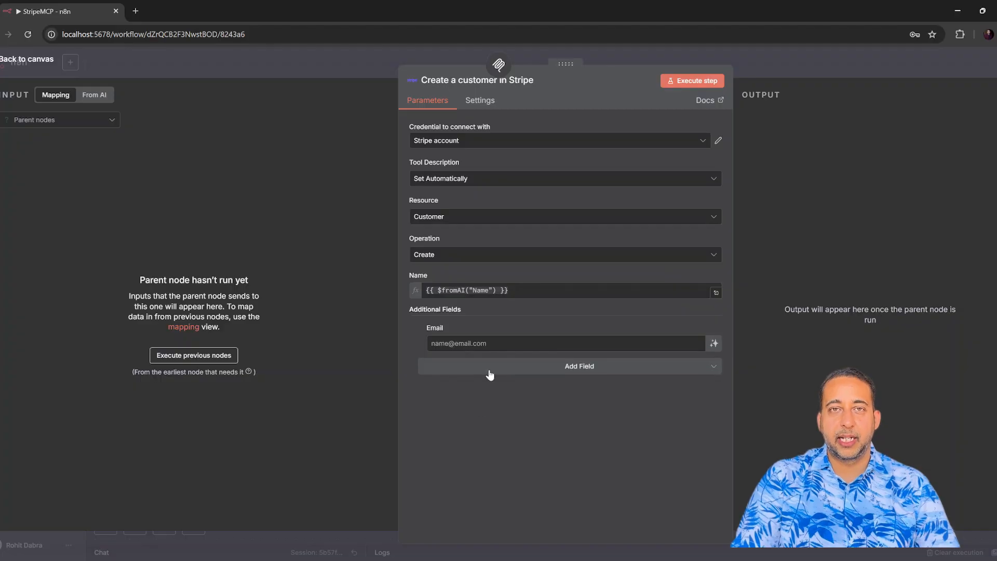
click(714, 344)
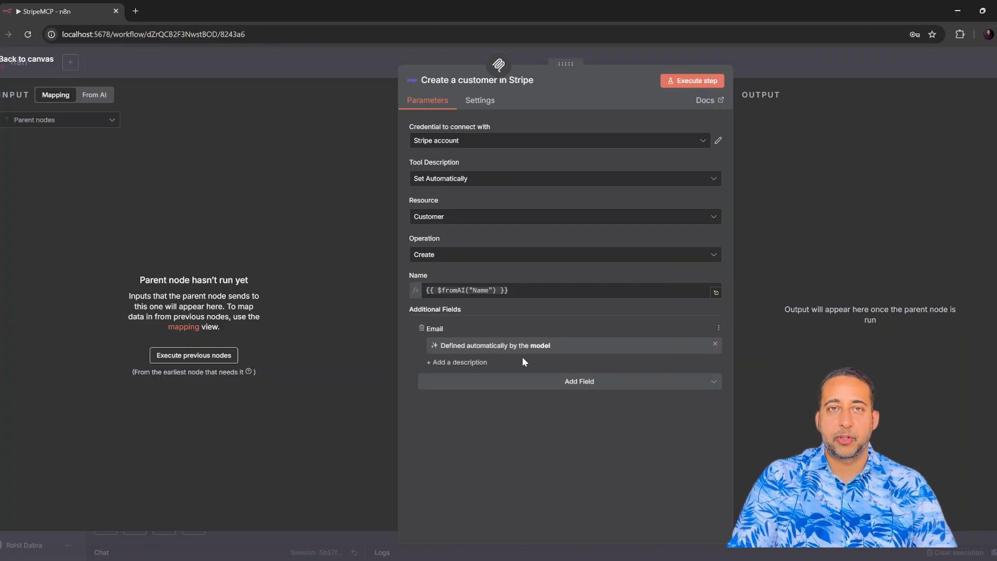
click(32, 65)
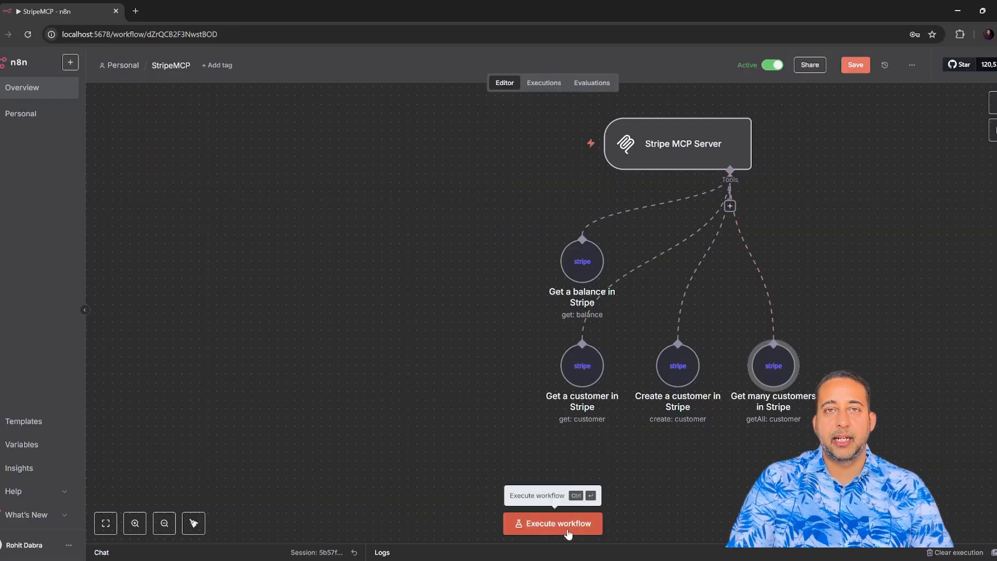
Add a publicly available 'When chat message received' trigger and place it at the upper left.
click(993, 103)
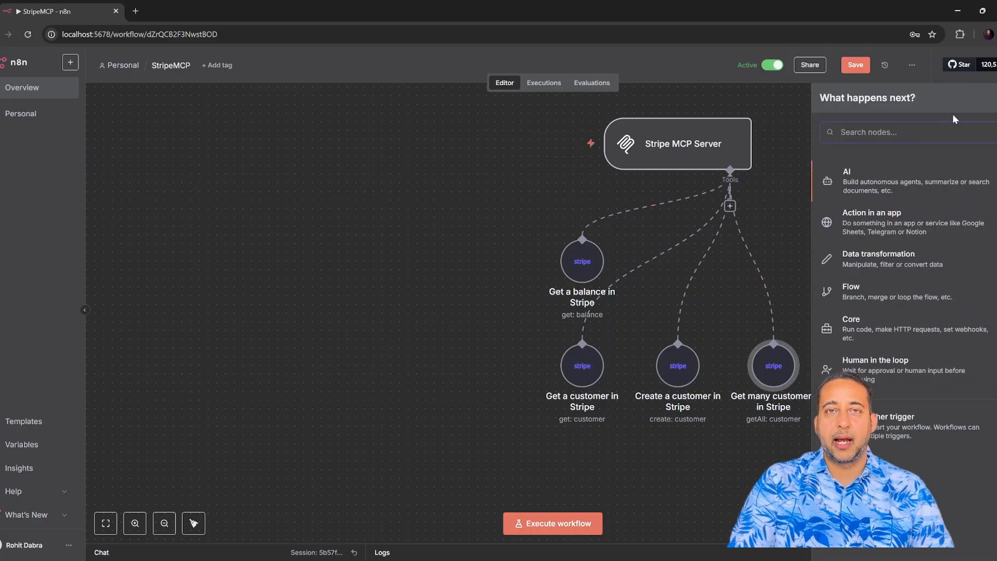
text(m)
key(BackSpace)
text(chat)
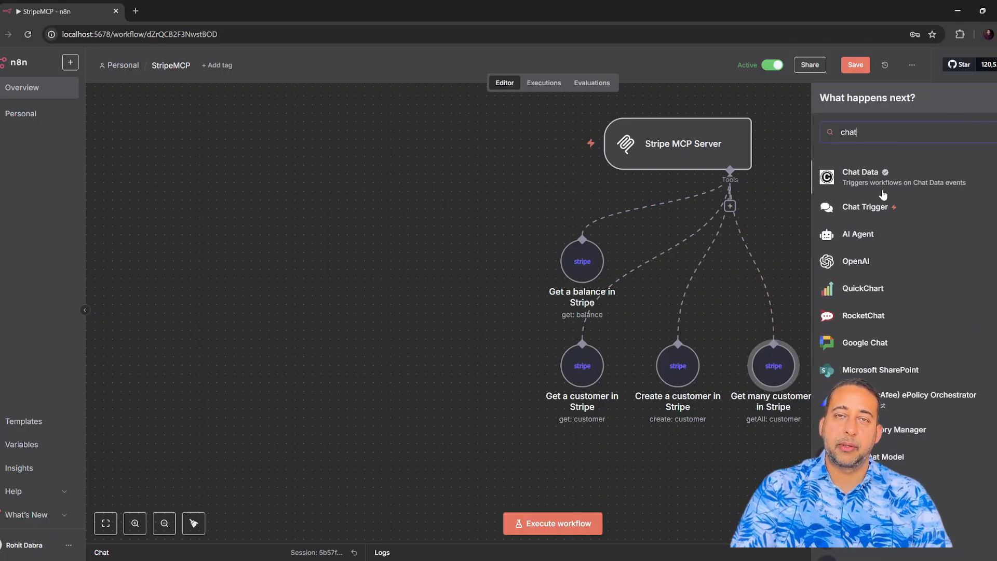
click(875, 208)
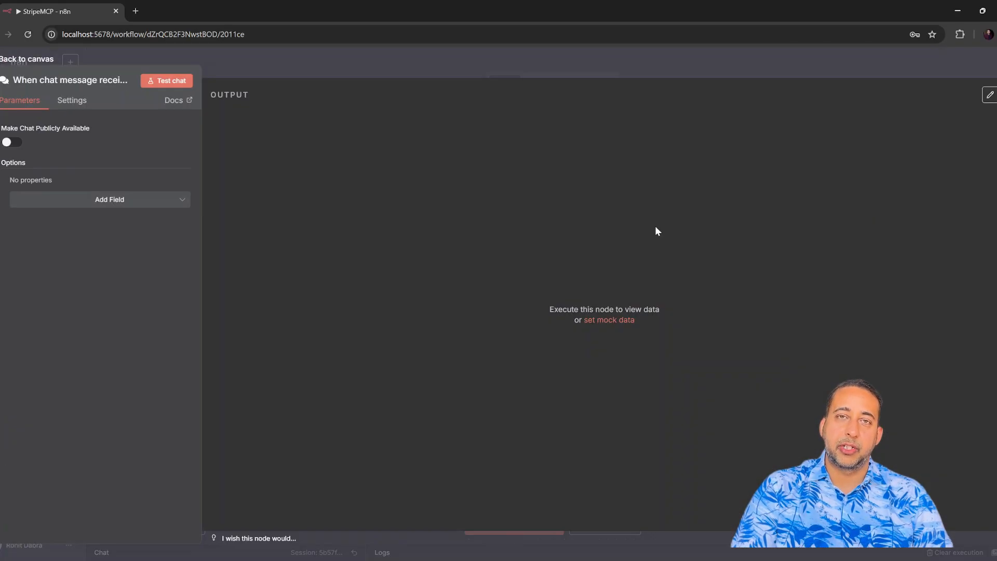
click(10, 142)
click(29, 60)
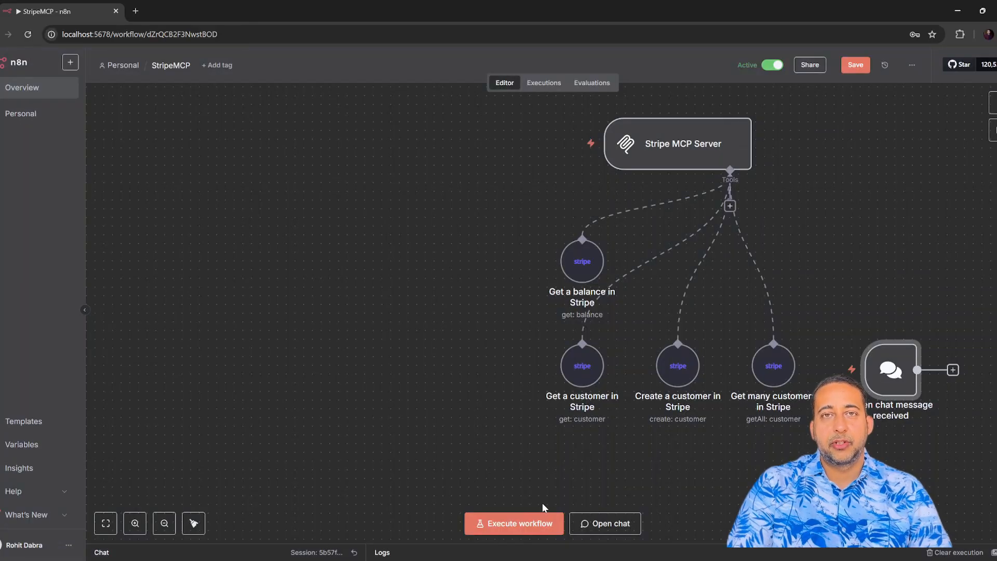
drag(892, 372, 232, 381)
scroll(381, 338, down, 5)
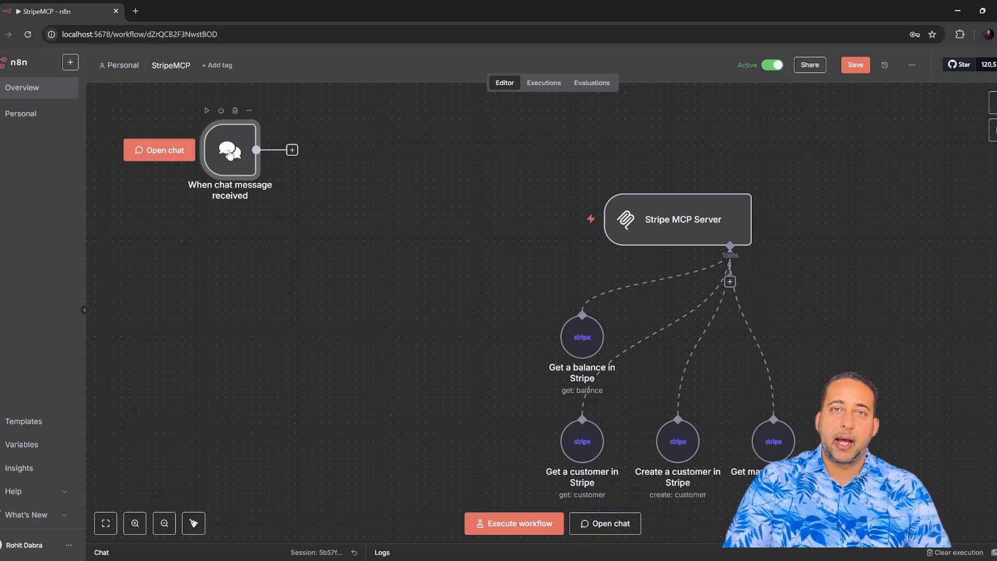
drag(224, 153, 215, 204)
Connect an AI Agent node after the chat trigger.
click(283, 202)
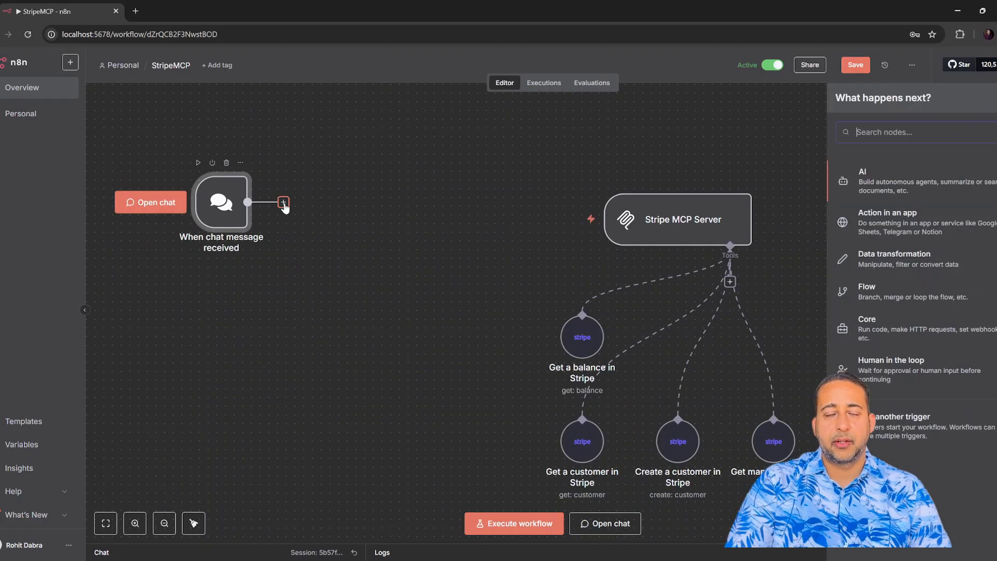
click(907, 180)
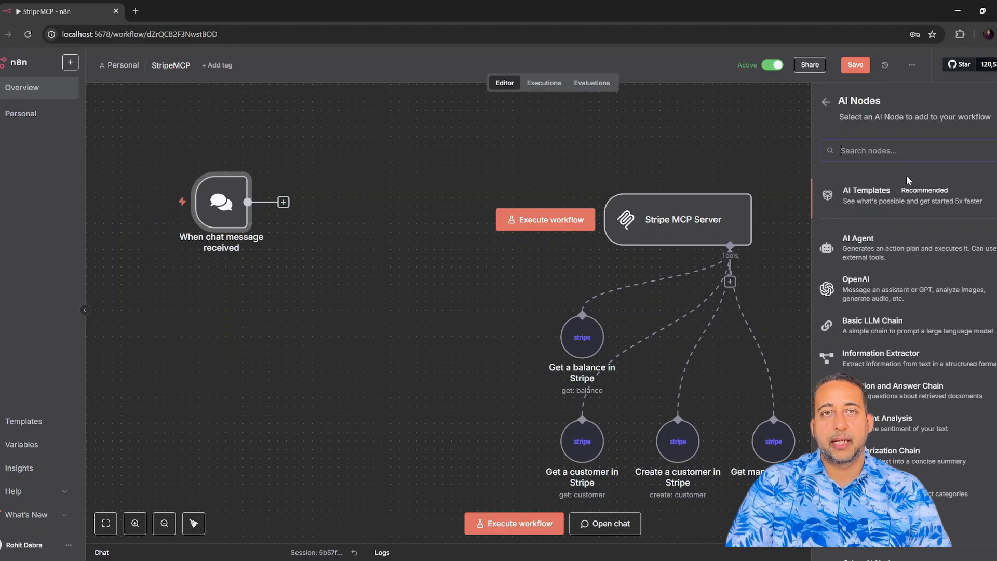
click(878, 243)
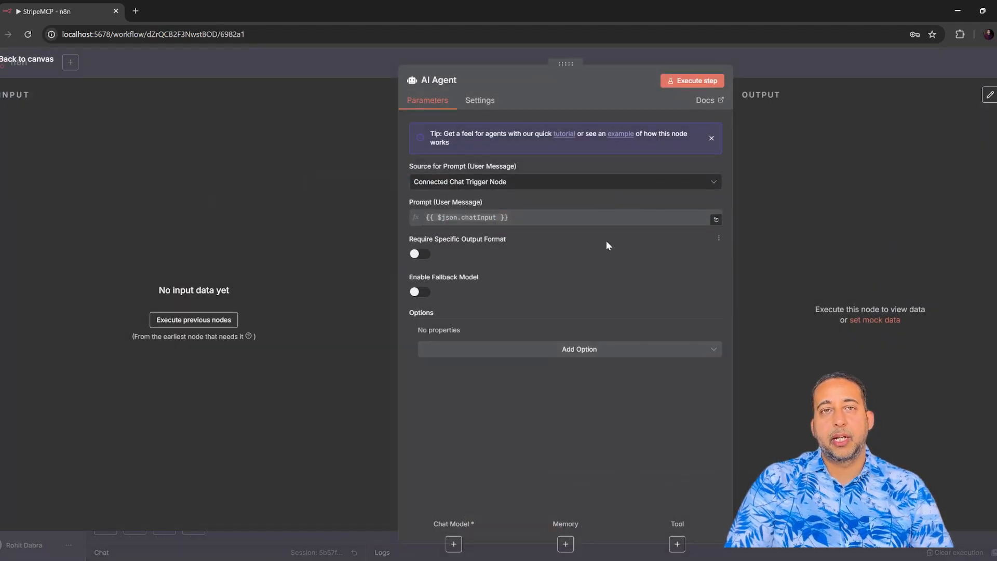
click(27, 59)
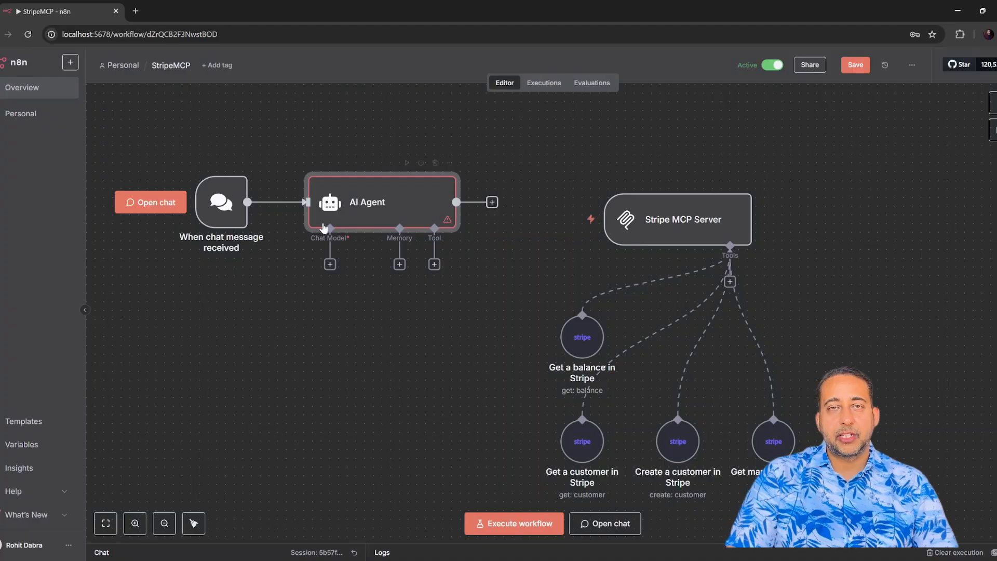
Attach an OpenAI Chat Model (gpt-4.1-mini) to the AI Agent.
click(329, 264)
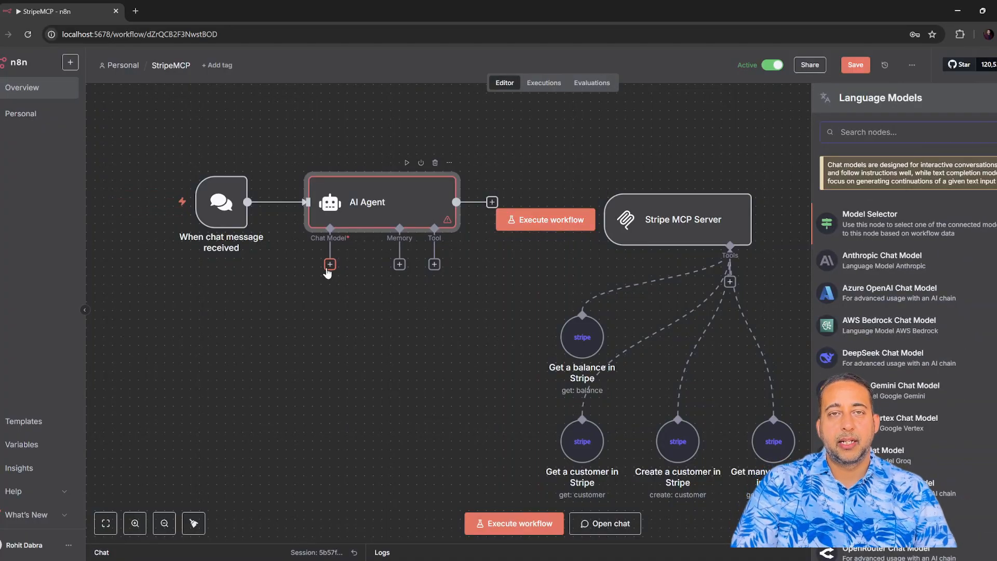
scroll(905, 332, down, 2)
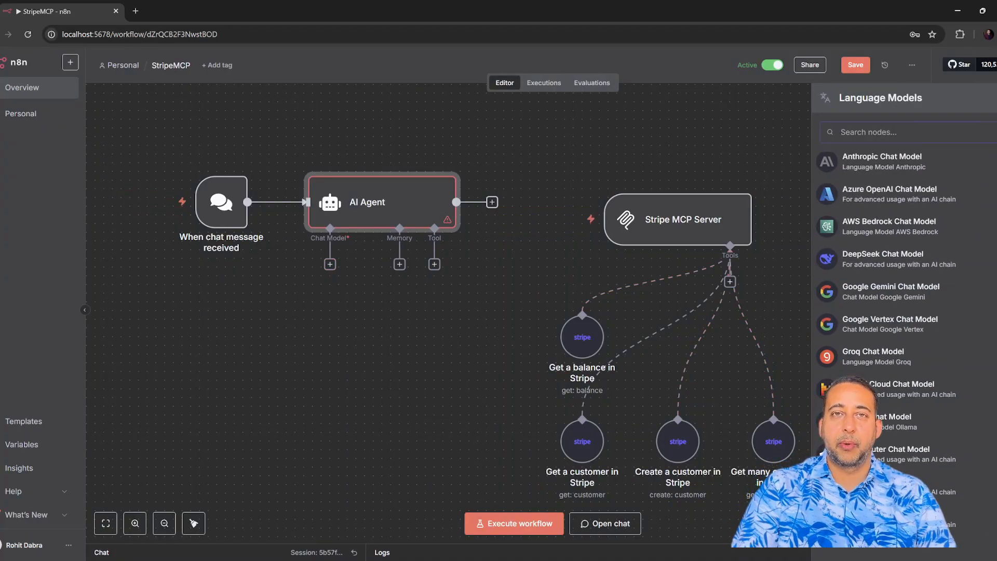
click(883, 519)
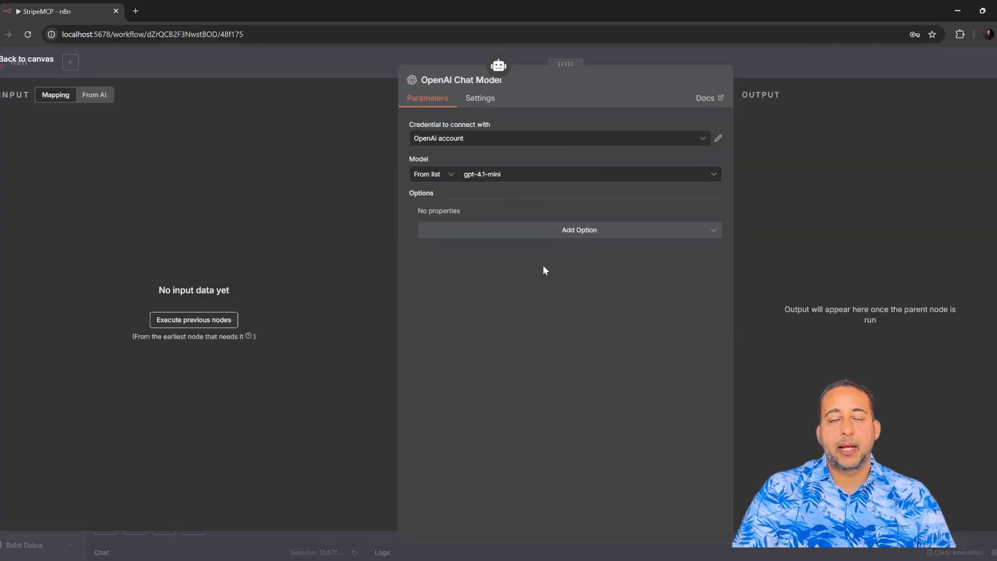
click(27, 61)
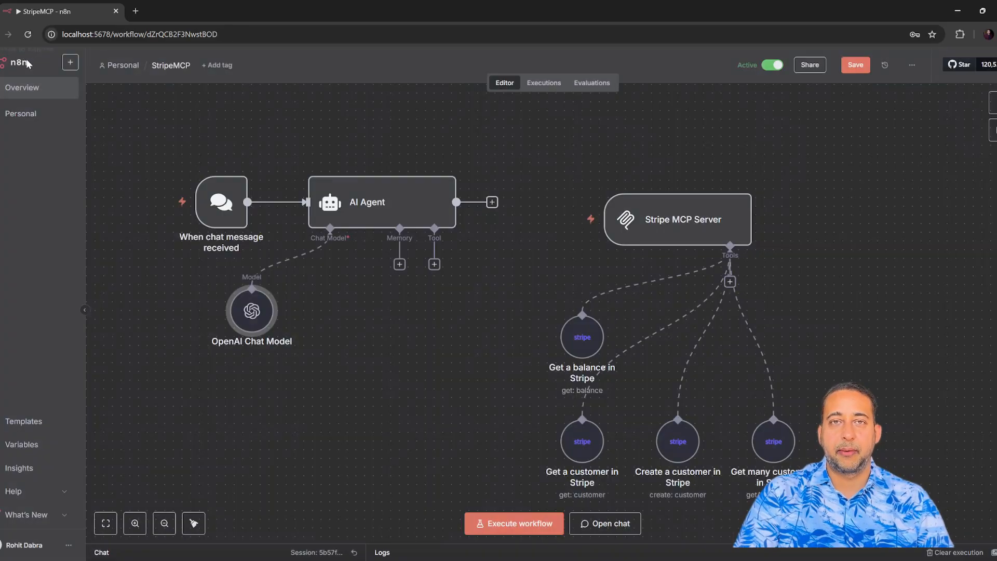
Attach a Simple Memory to the AI Agent.
click(399, 266)
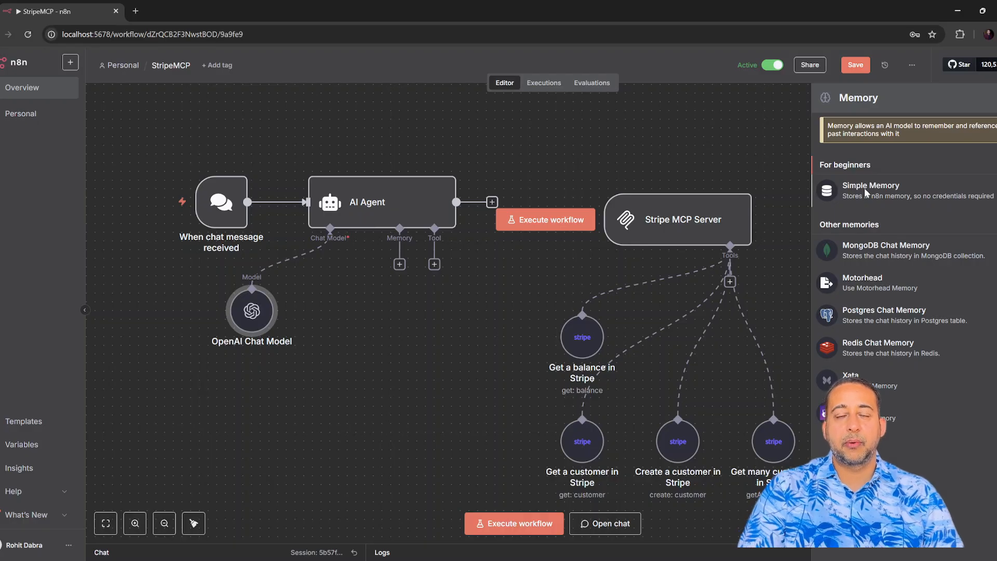
click(866, 193)
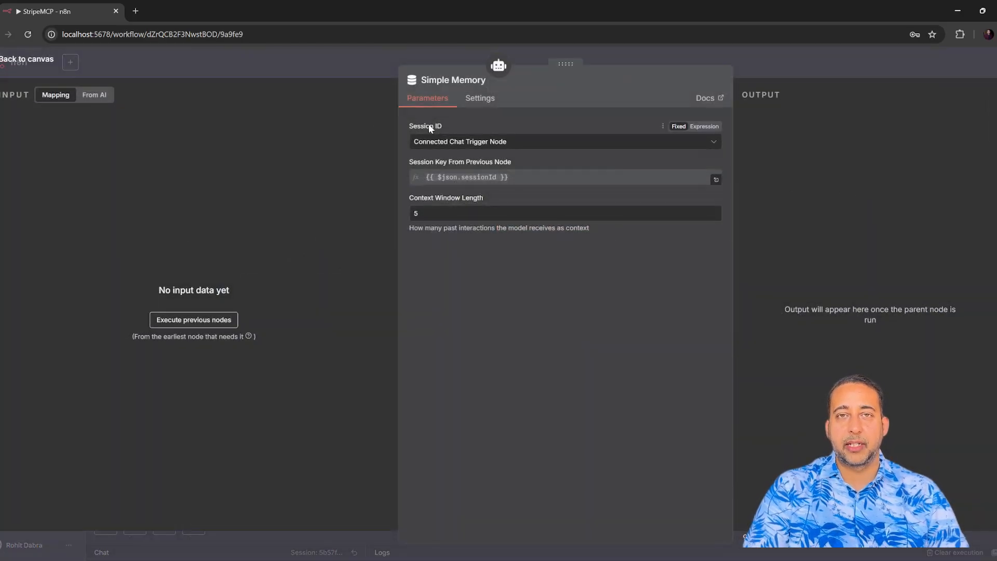
click(4, 57)
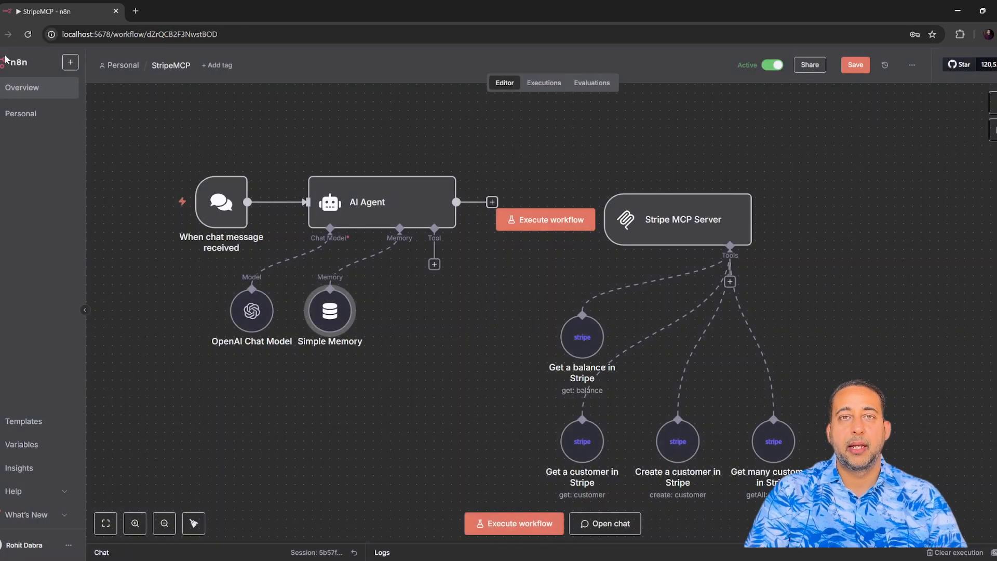
Attach an MCP Client Tool using the local MCP server's SSE endpoint URL, placed beside Simple Memory.
click(434, 266)
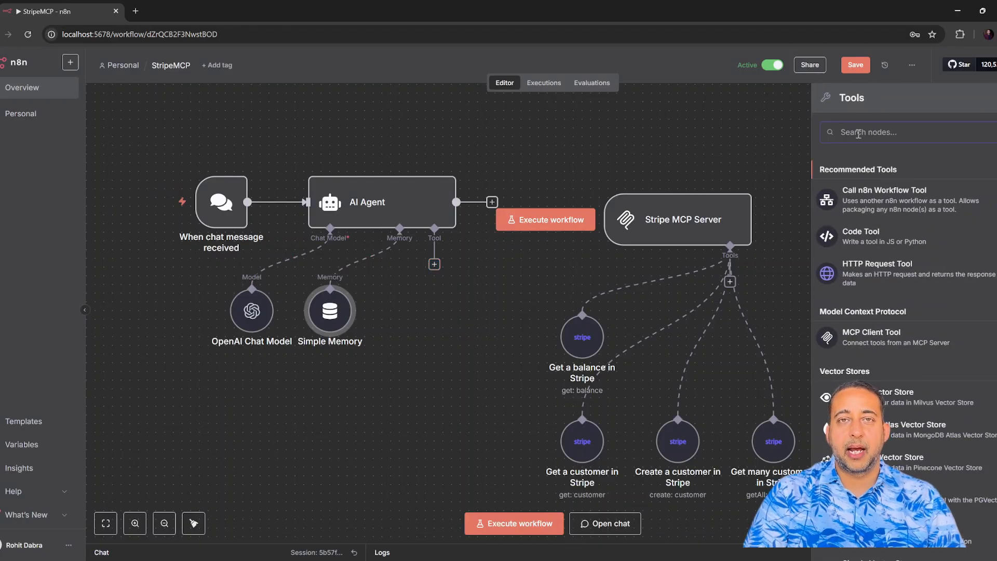
text(mcp)
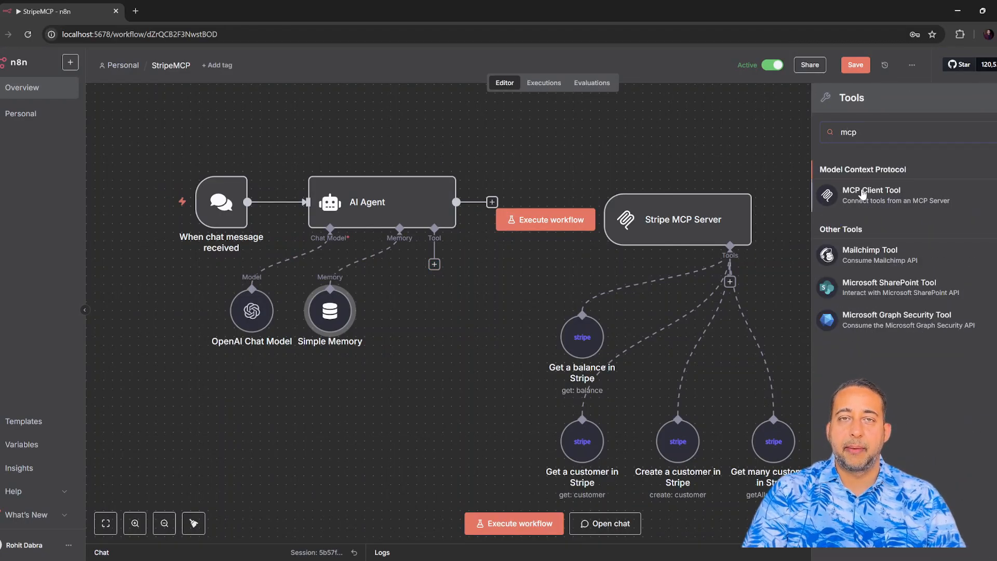
click(862, 193)
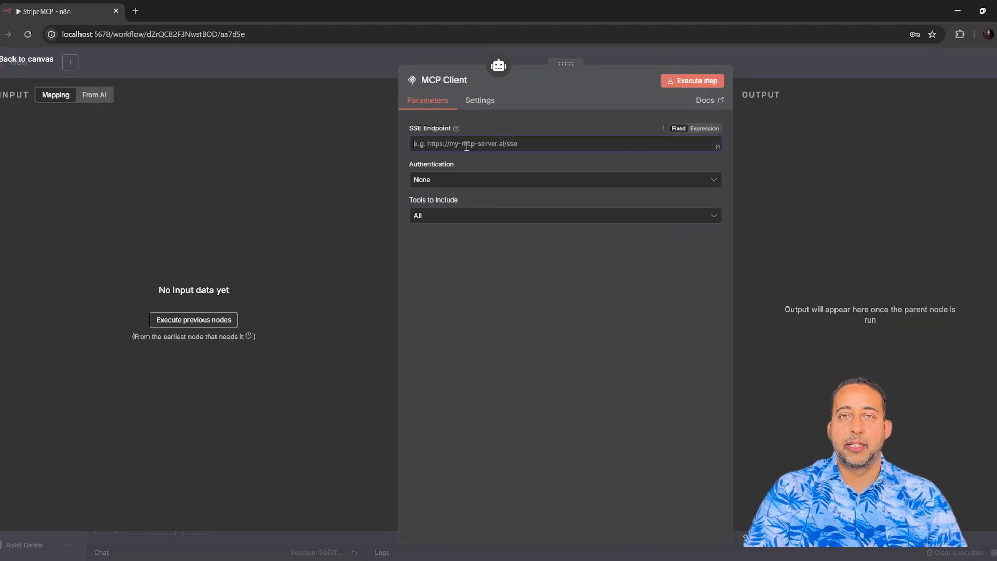
text(http://localhost:5678/mcp/51d8f3c8-825b-483a-8ea4-f1abecfe3719)
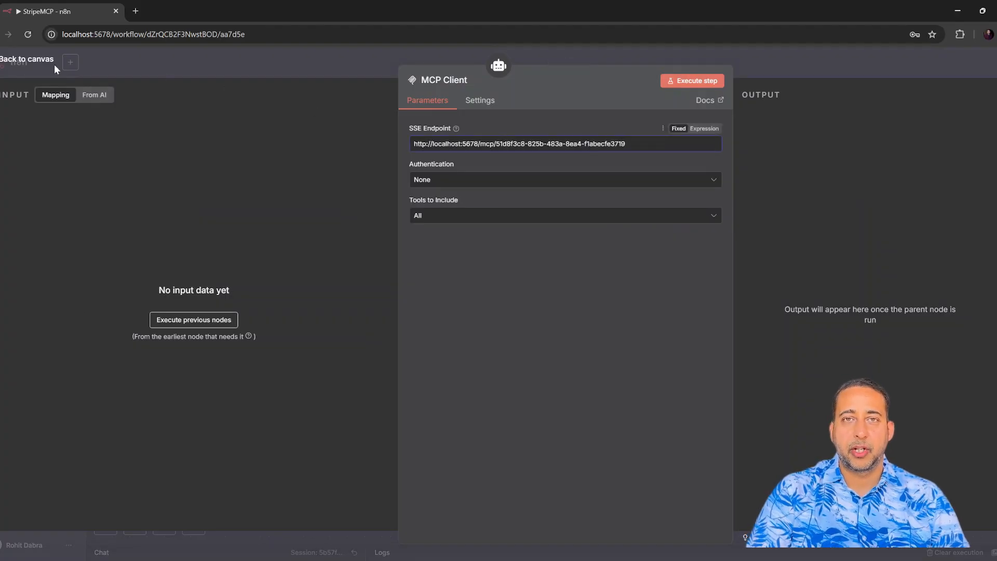
click(12, 62)
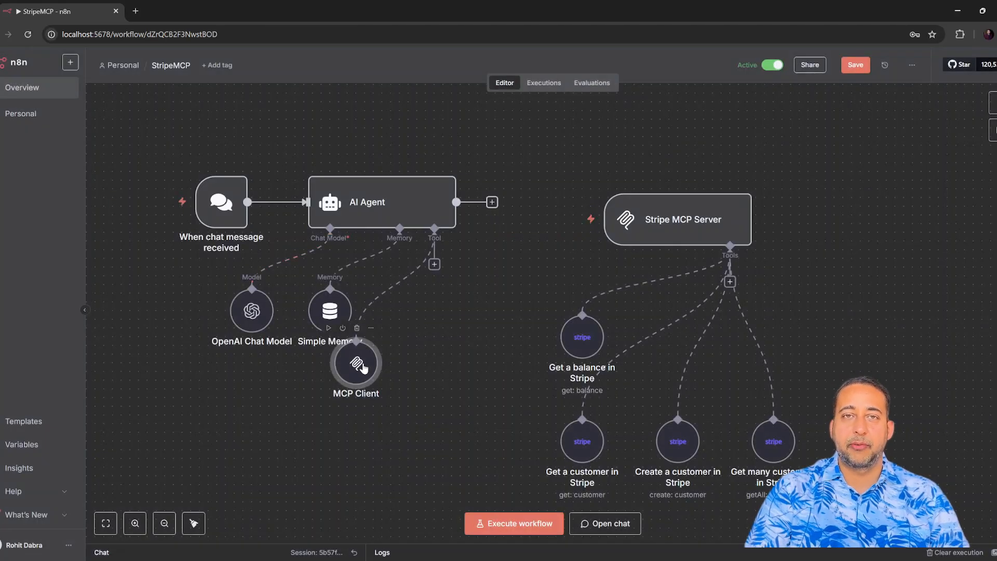
drag(362, 366, 413, 310)
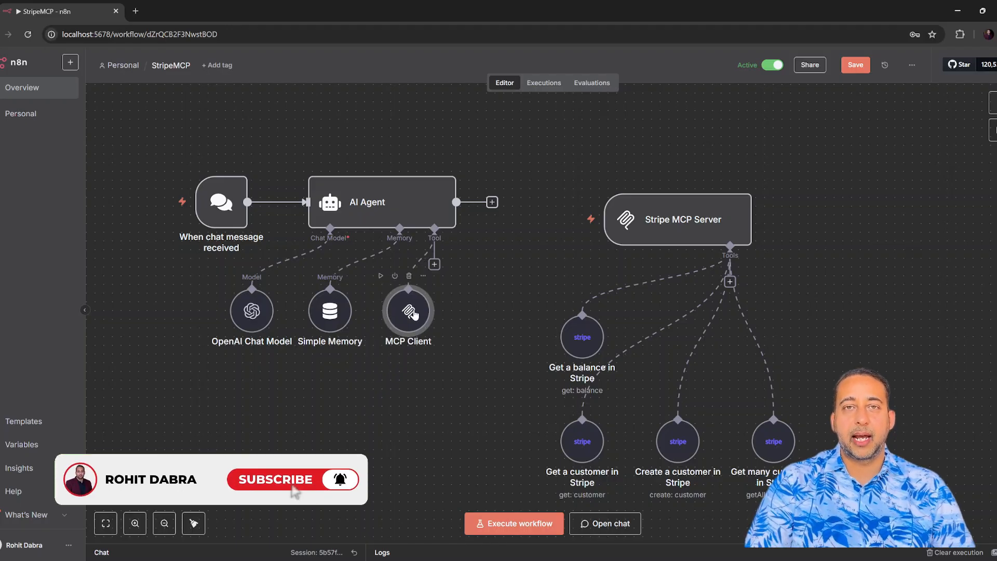
Save the workflow and, in a fresh chat, request creating a customer with a name and e-mail.
key(ctrl+s)
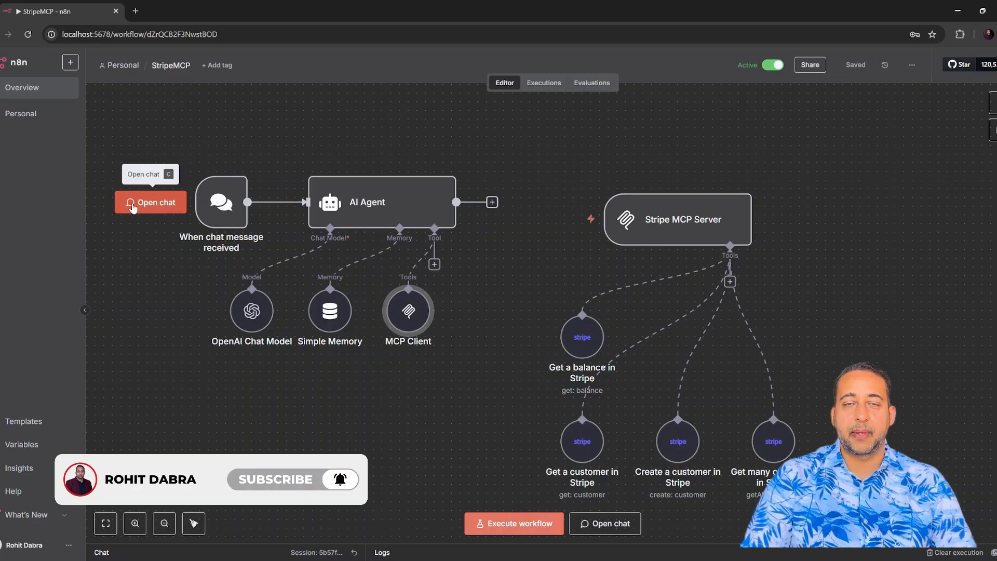
click(133, 205)
click(354, 416)
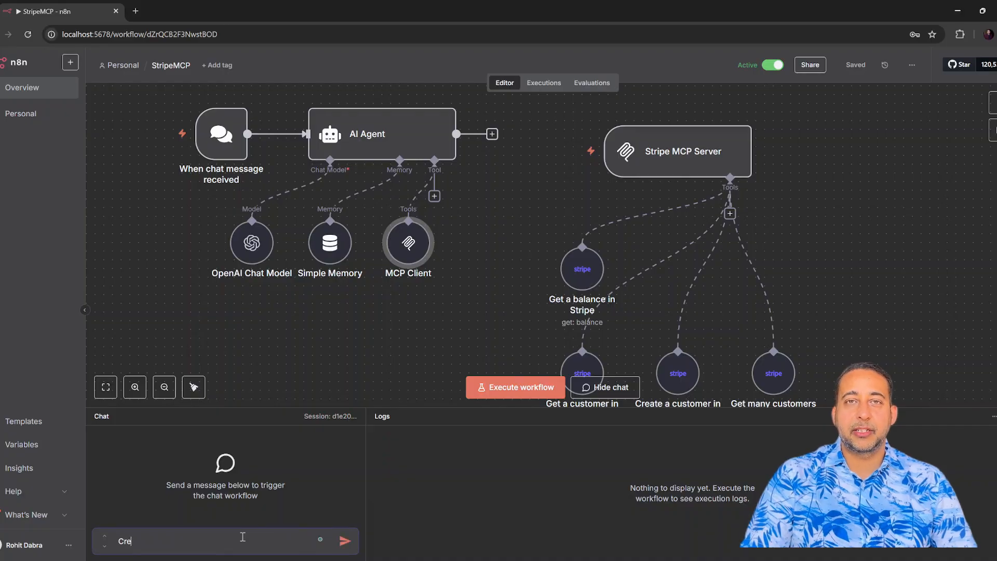
text(Create a customer with name John)
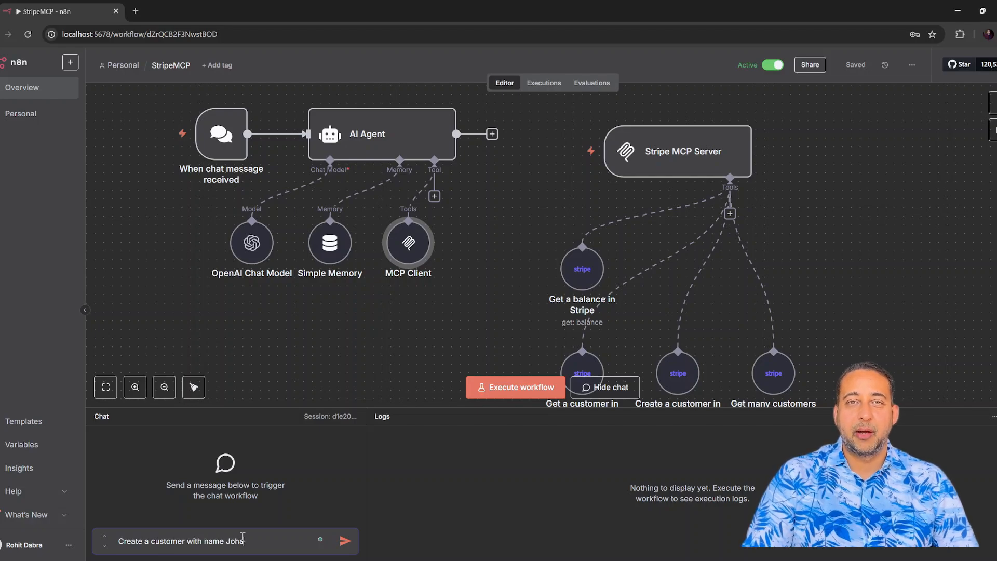
text( Doe and)
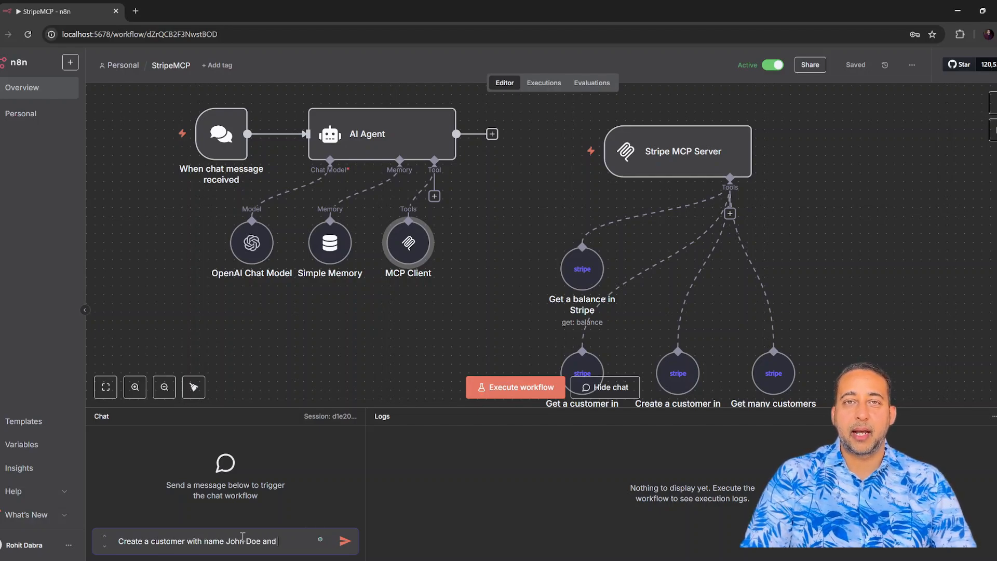
text( email)
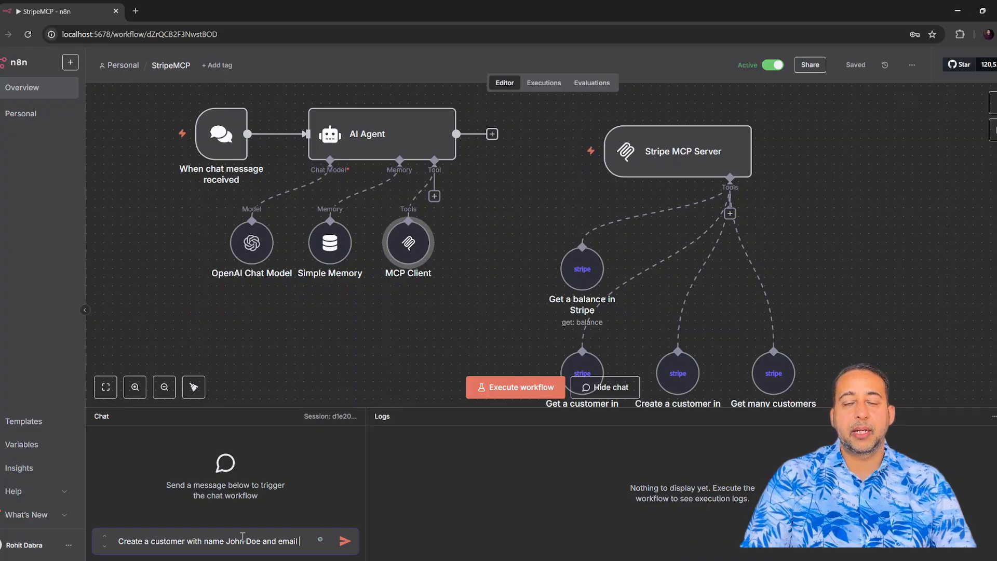
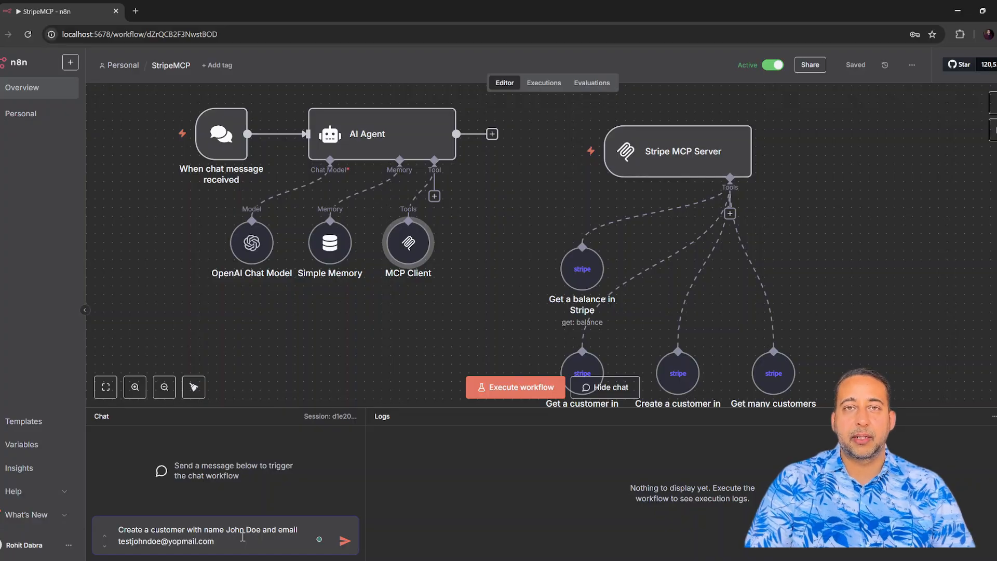
key(Return)
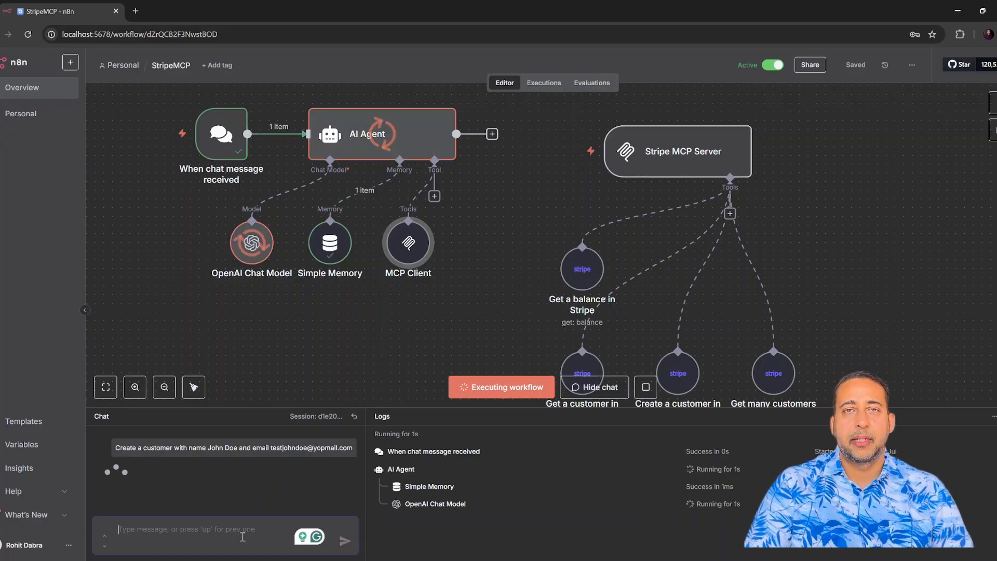